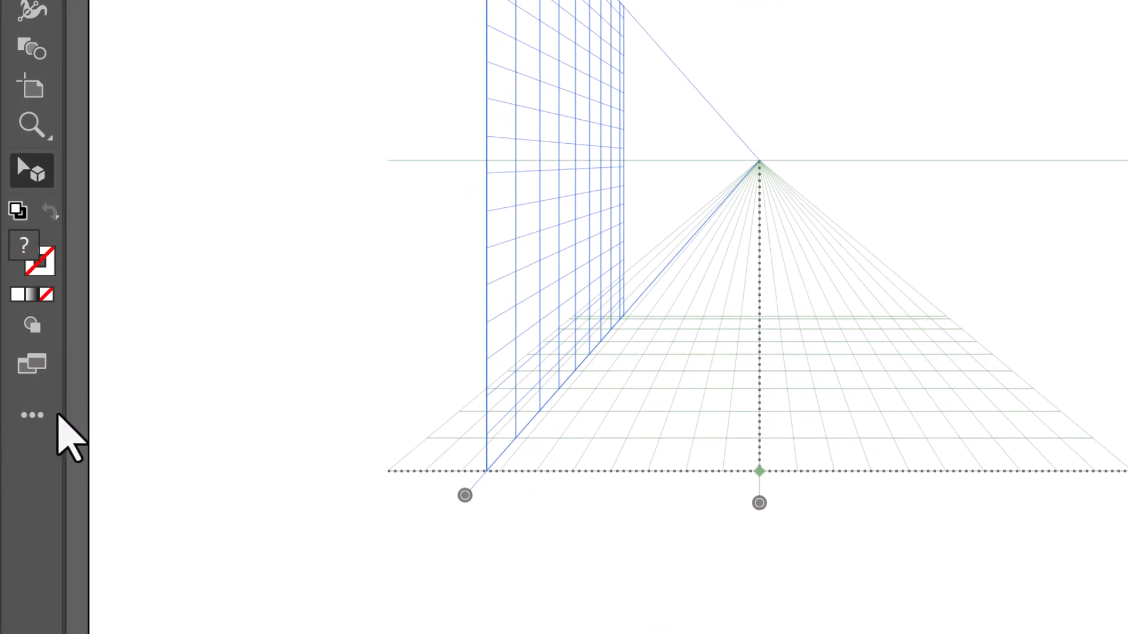
With the Perspective Selection Tool, move the upper "Autumn" text onto the left perspective grid plane
{"action": "left_click", "coordinate": [49, 414]}
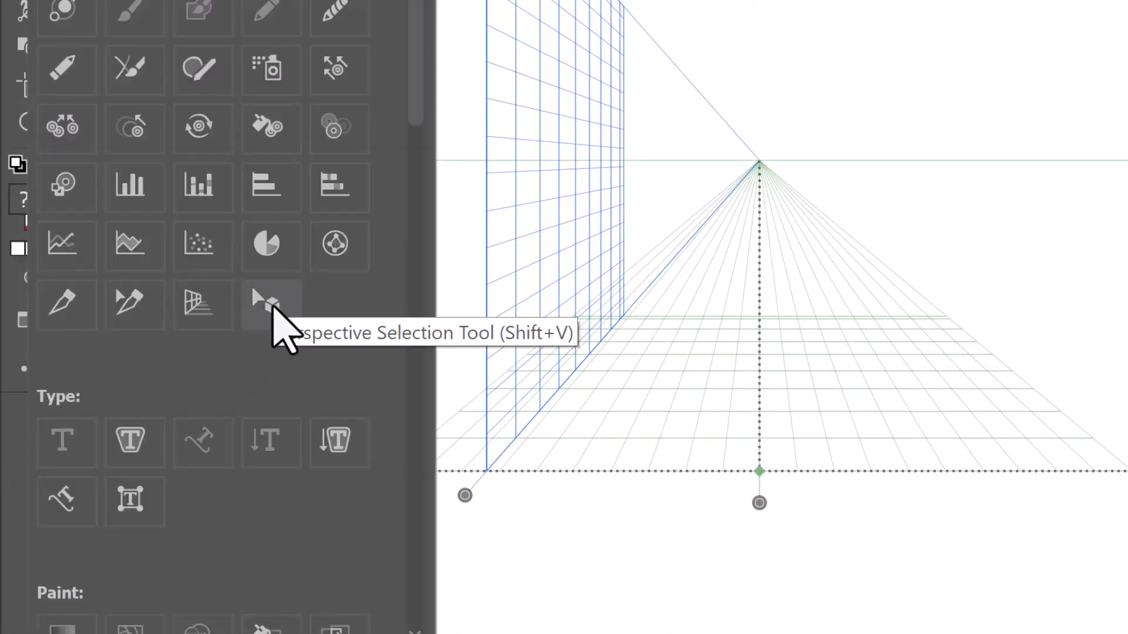
{"action": "left_click", "coordinate": [272, 304]}
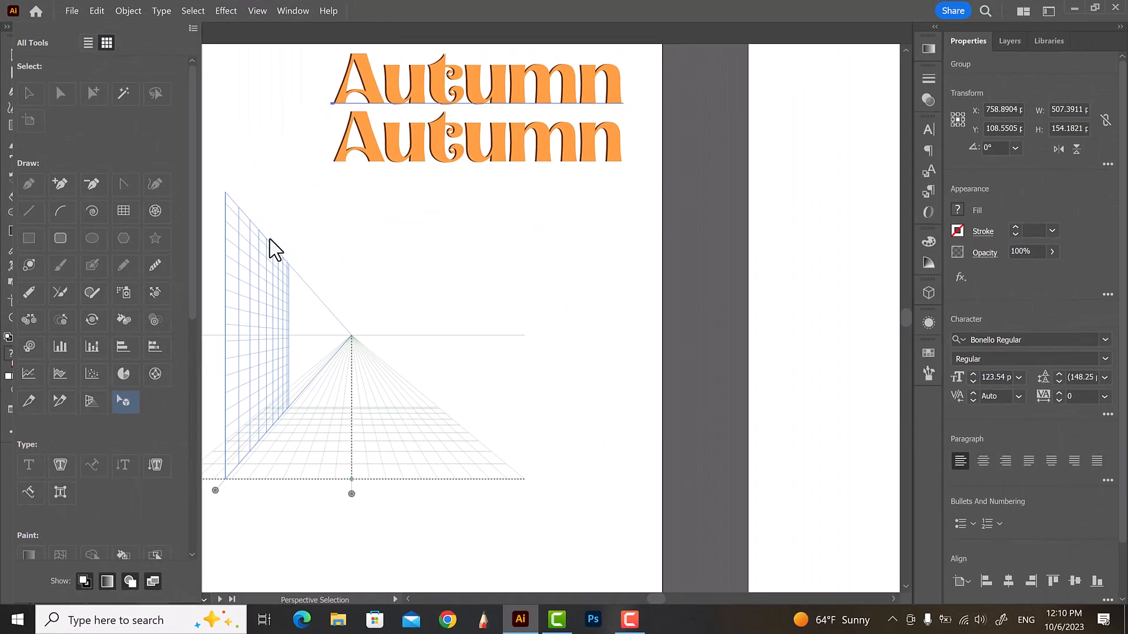
{"action": "left_click", "coordinate": [278, 224]}
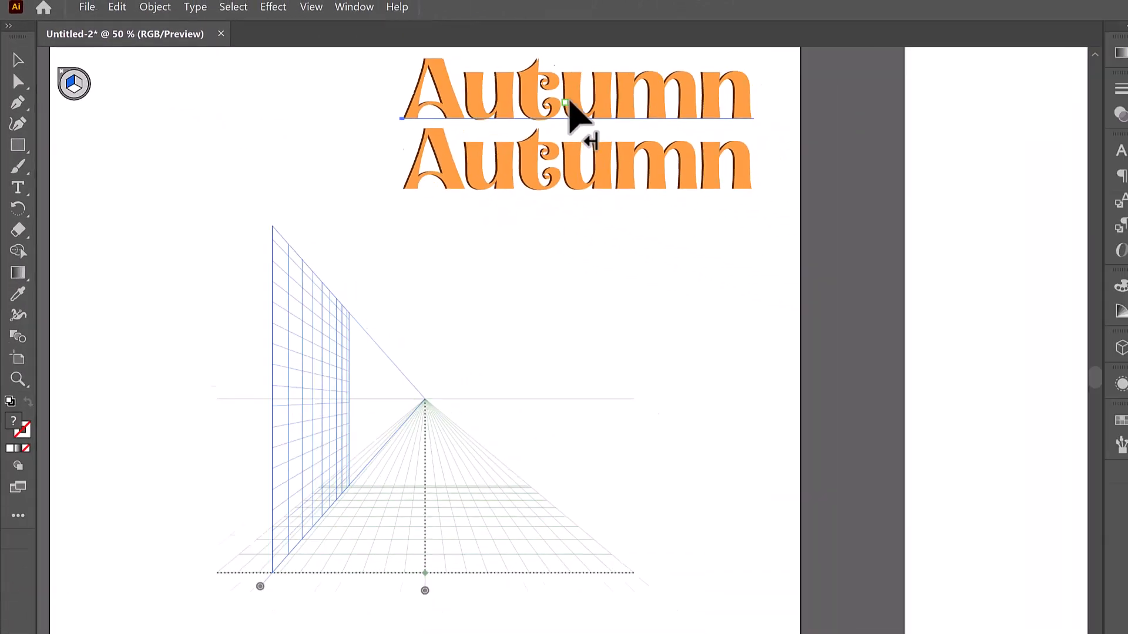
{"action": "left_click_drag", "start_coordinate": [1003, 159], "coordinate": [928, 225]}
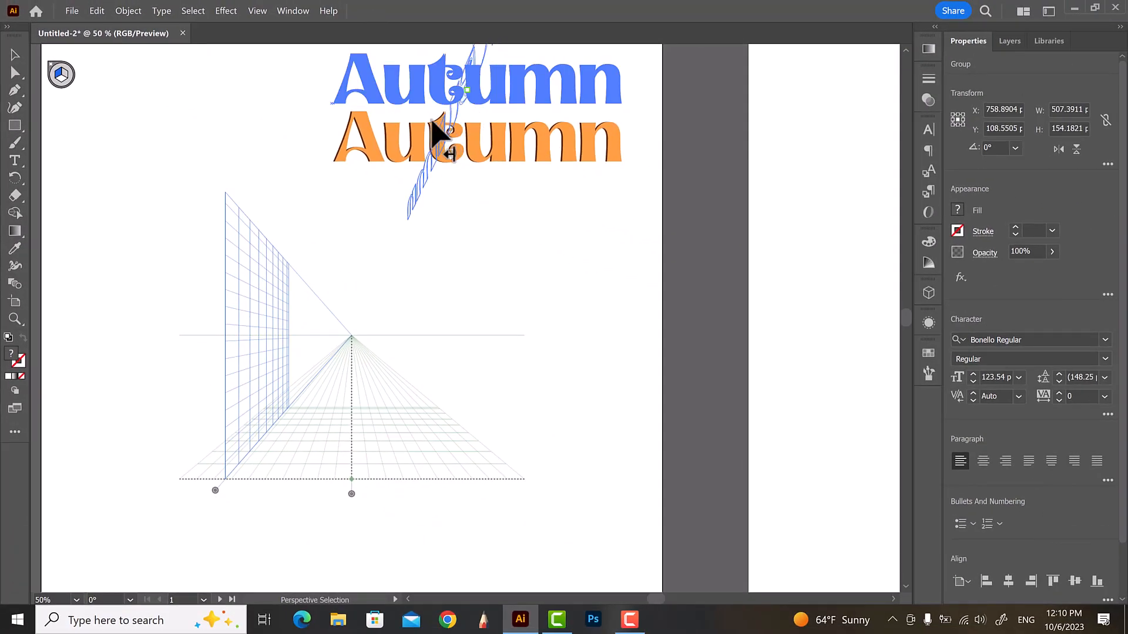
{"action": "left_click_drag", "start_coordinate": [433, 120], "coordinate": [276, 354]}
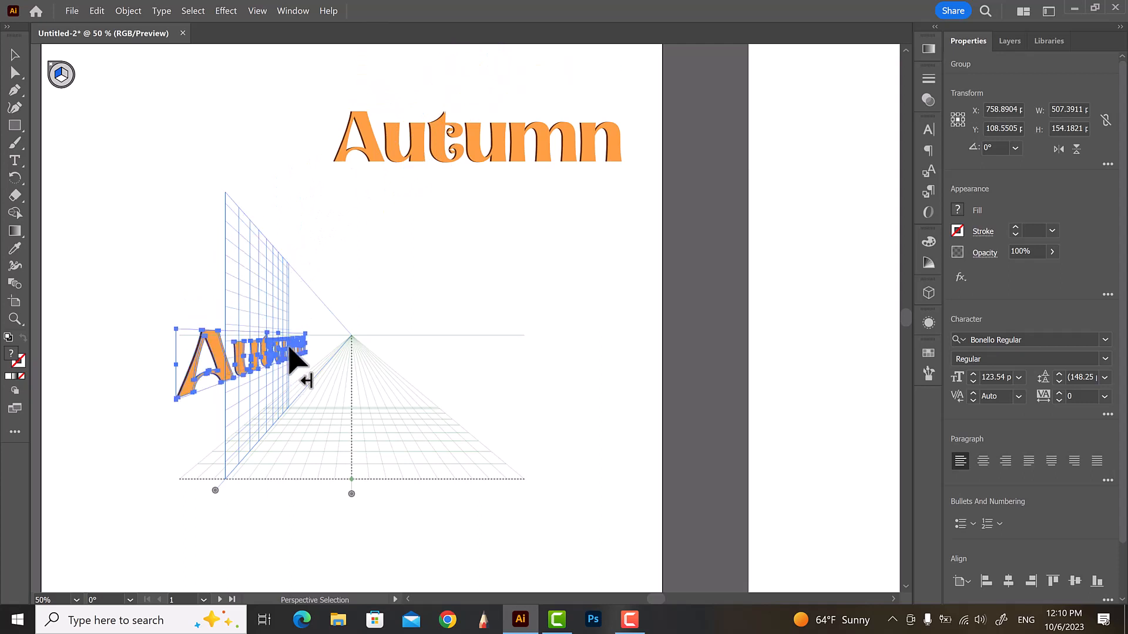
{"action": "left_click", "coordinate": [450, 277]}
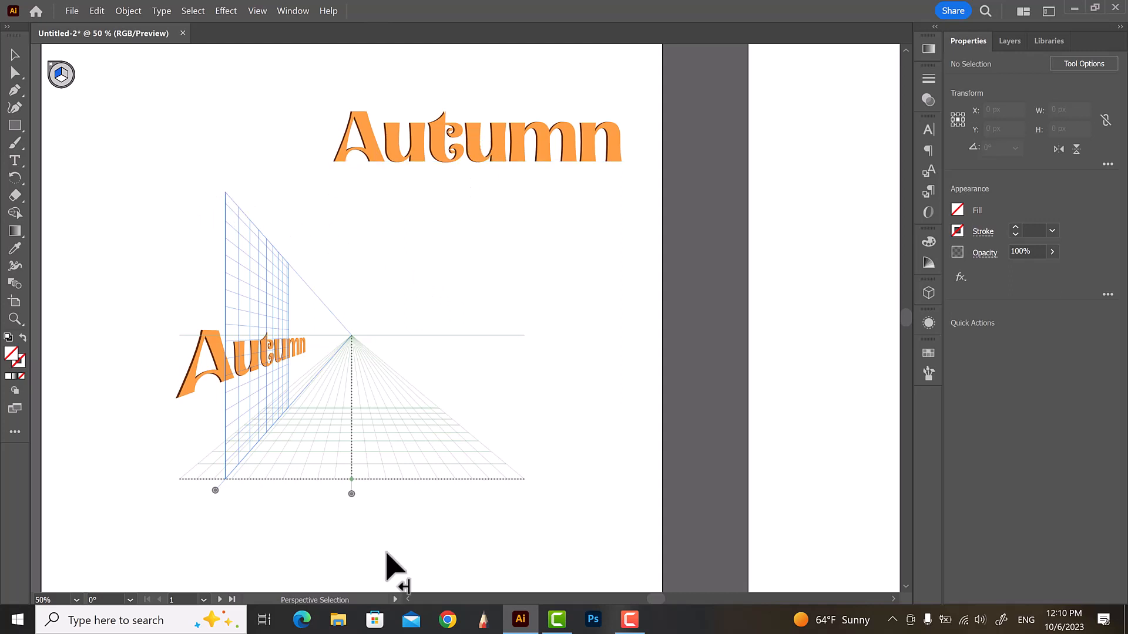
Move the remaining "Autumn" text onto the ground plane of the one-point perspective grid
{"action": "left_click", "coordinate": [15, 432]}
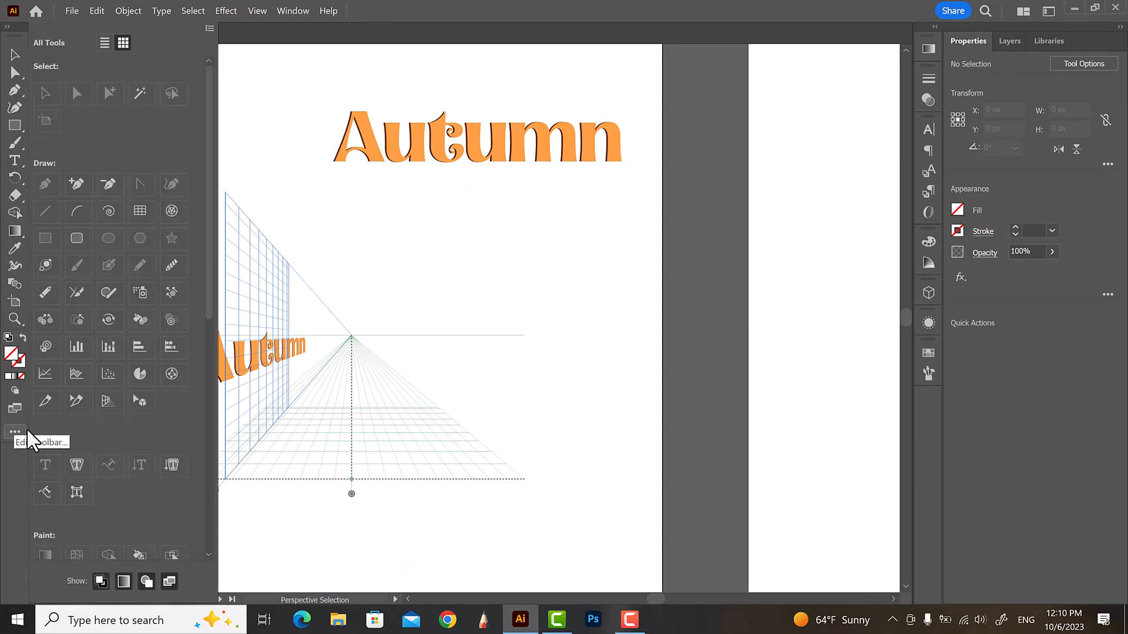
{"action": "left_click", "coordinate": [143, 401]}
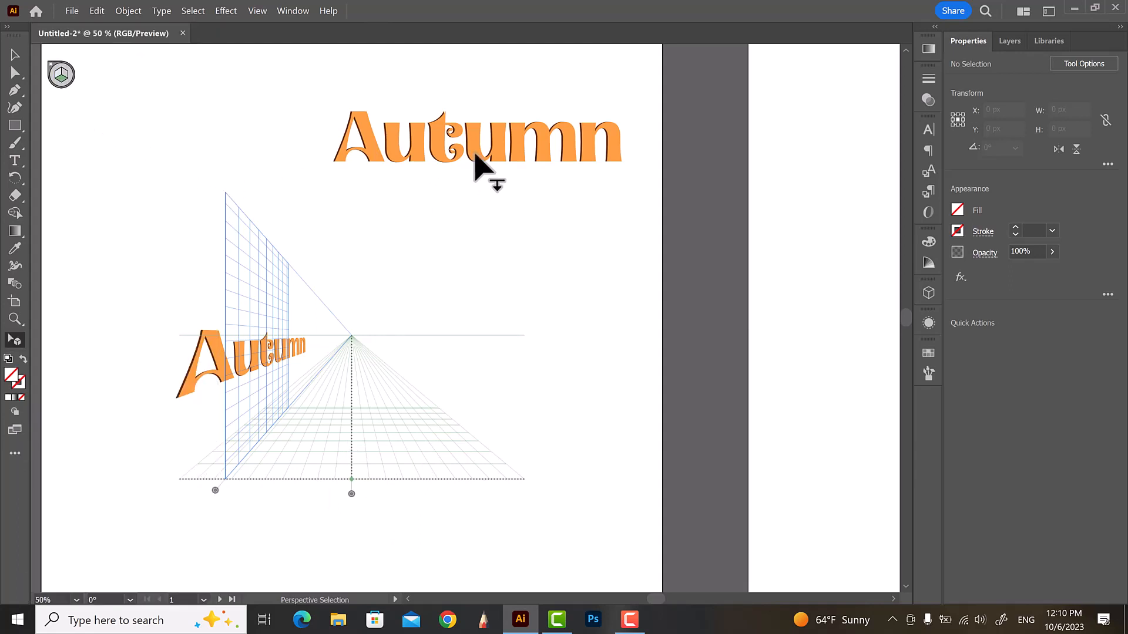
{"action": "left_click_drag", "start_coordinate": [474, 155], "coordinate": [373, 474]}
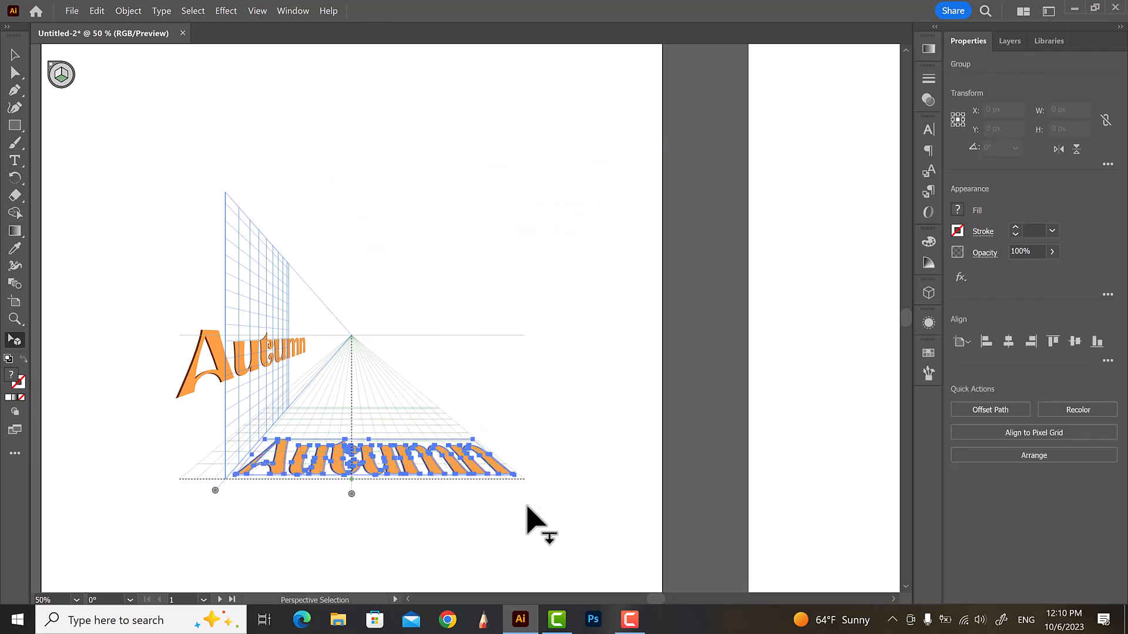
{"action": "left_click", "coordinate": [498, 534]}
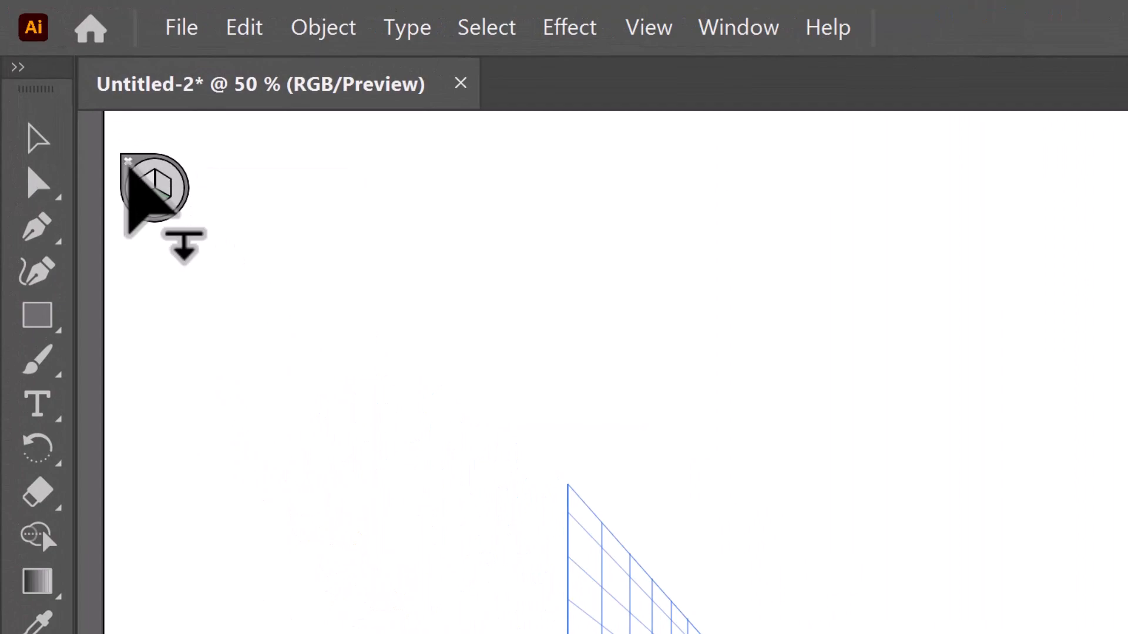
Hide the perspective grid to preview the text, then show the one-point perspective grid again
{"action": "left_click", "coordinate": [127, 161]}
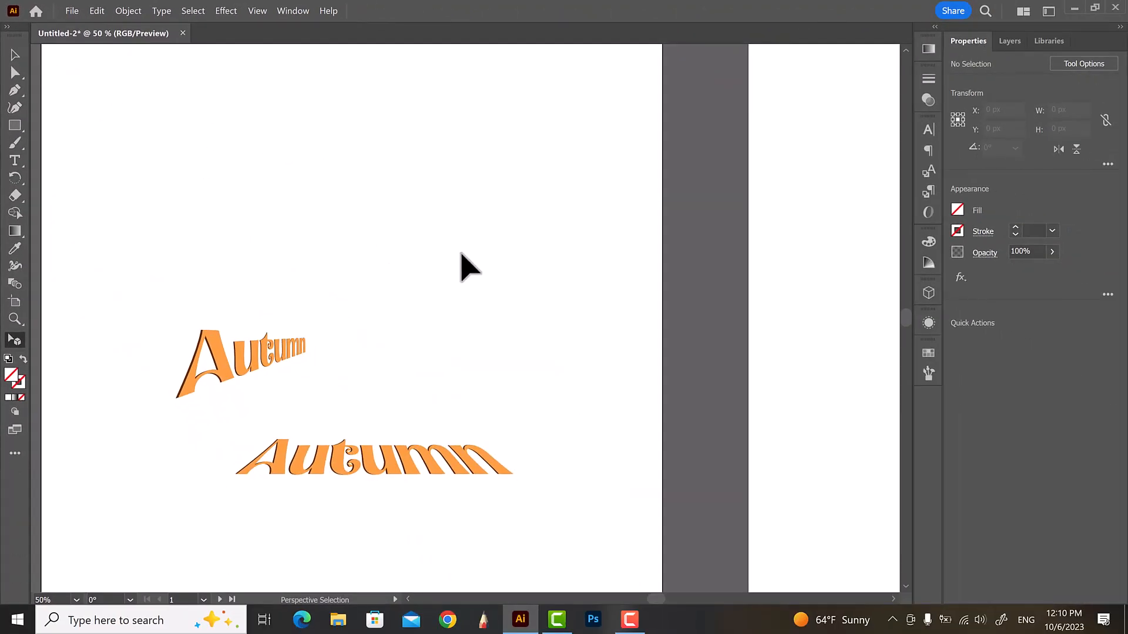
{"action": "scroll", "coordinate": [391, 226], "scroll_direction": "down", "scroll_amount": 1}
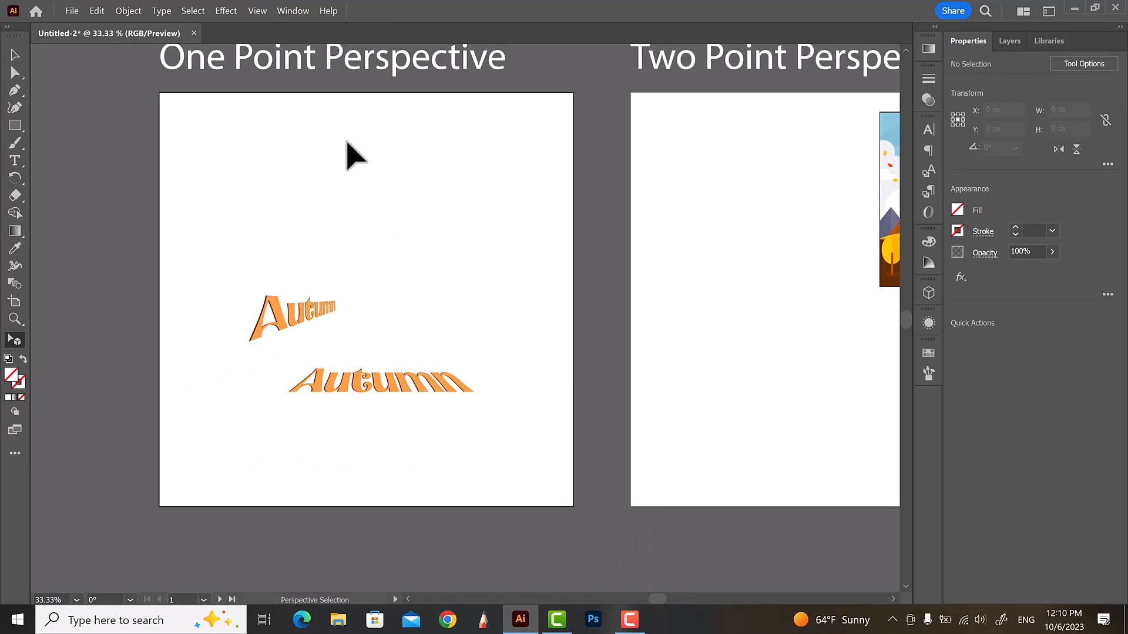
{"action": "left_click", "coordinate": [249, 14]}
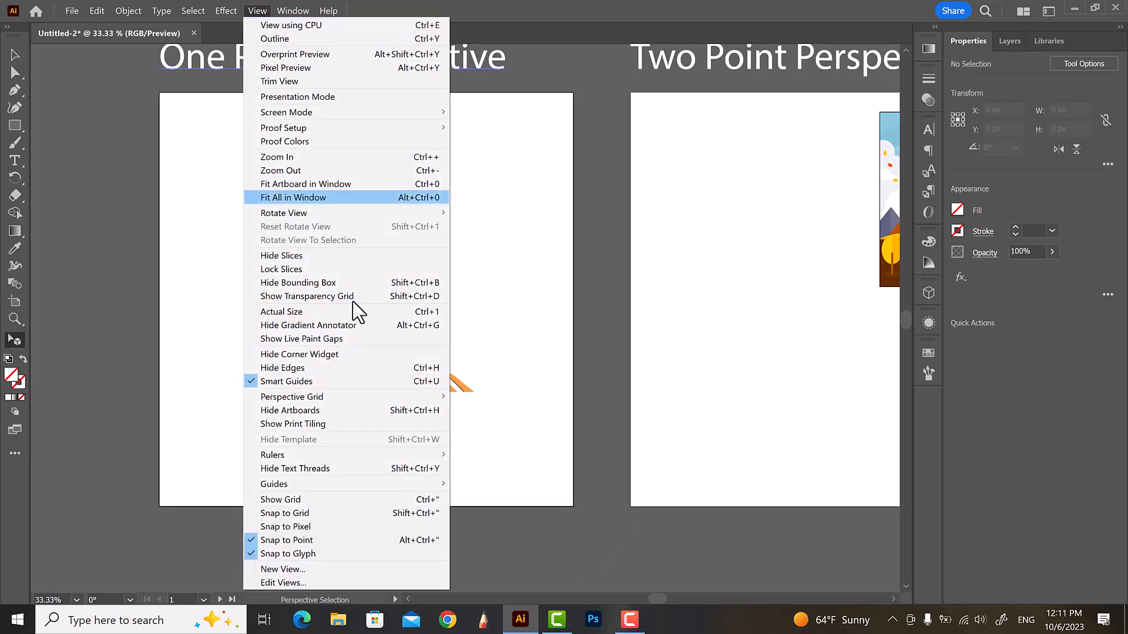
{"action": "mouse_move", "coordinate": [414, 401]}
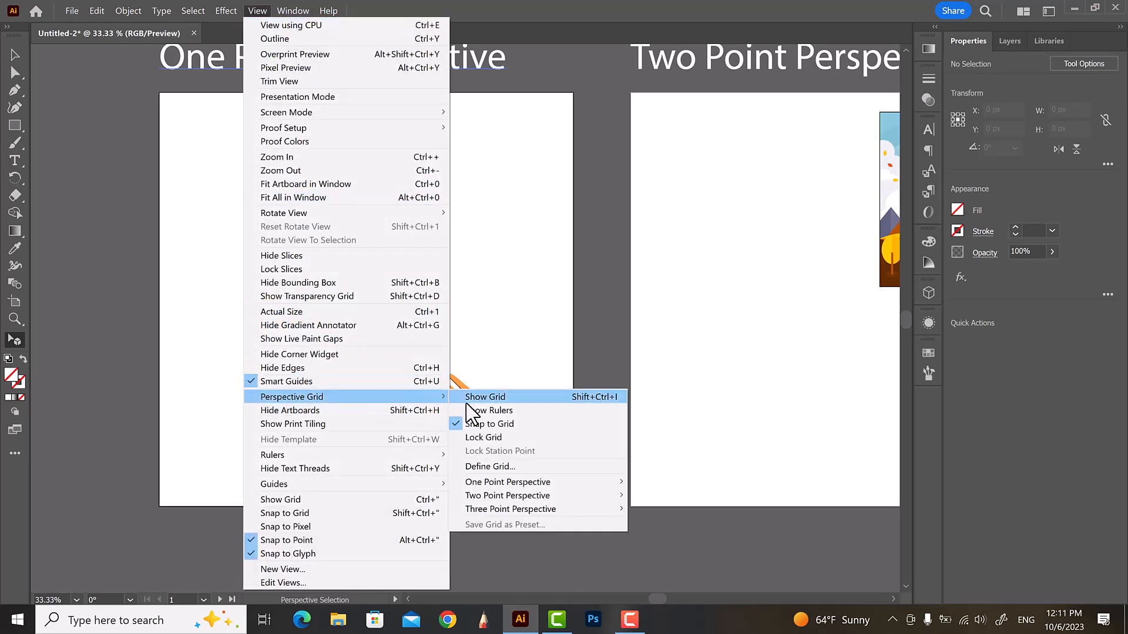
{"action": "left_click", "coordinate": [653, 481]}
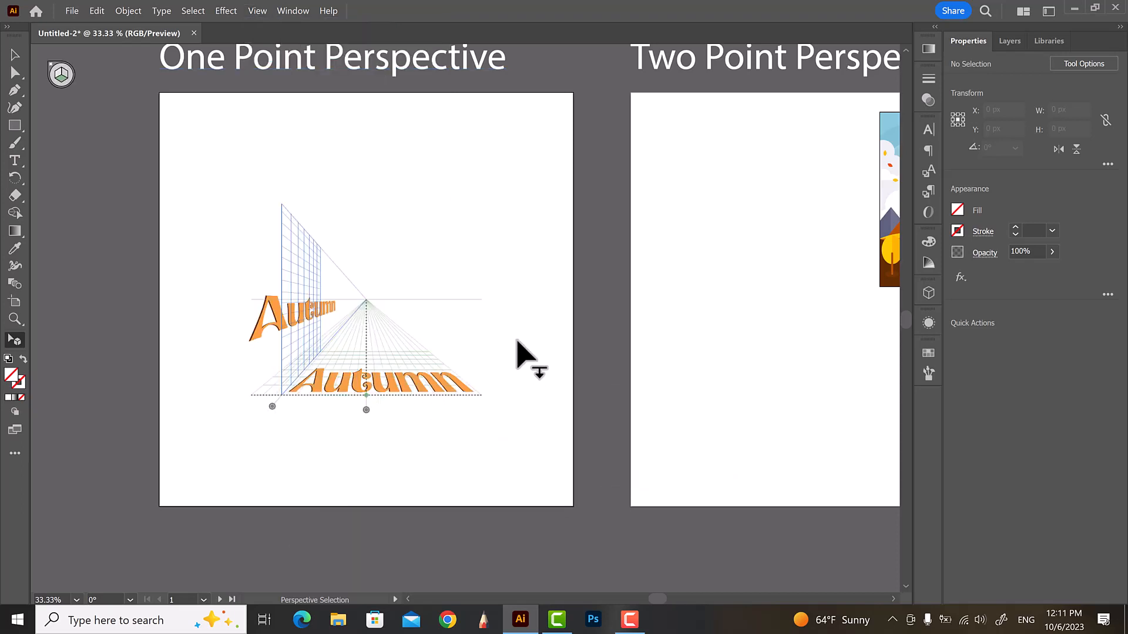
On the Two Point Perspective artboard, switch the perspective grid to the Two Point Perspective [2P-Normal View] preset
{"action": "scroll", "coordinate": [235, 247], "scroll_direction": "down", "scroll_amount": 1}
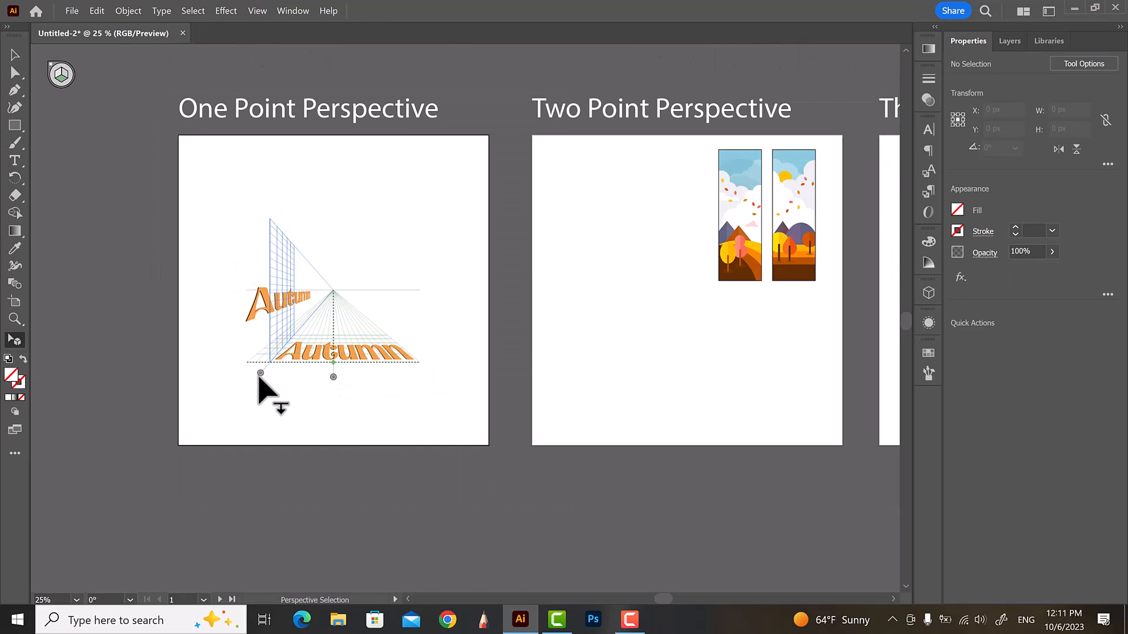
{"action": "scroll", "coordinate": [253, 367], "scroll_direction": "down", "scroll_amount": 1}
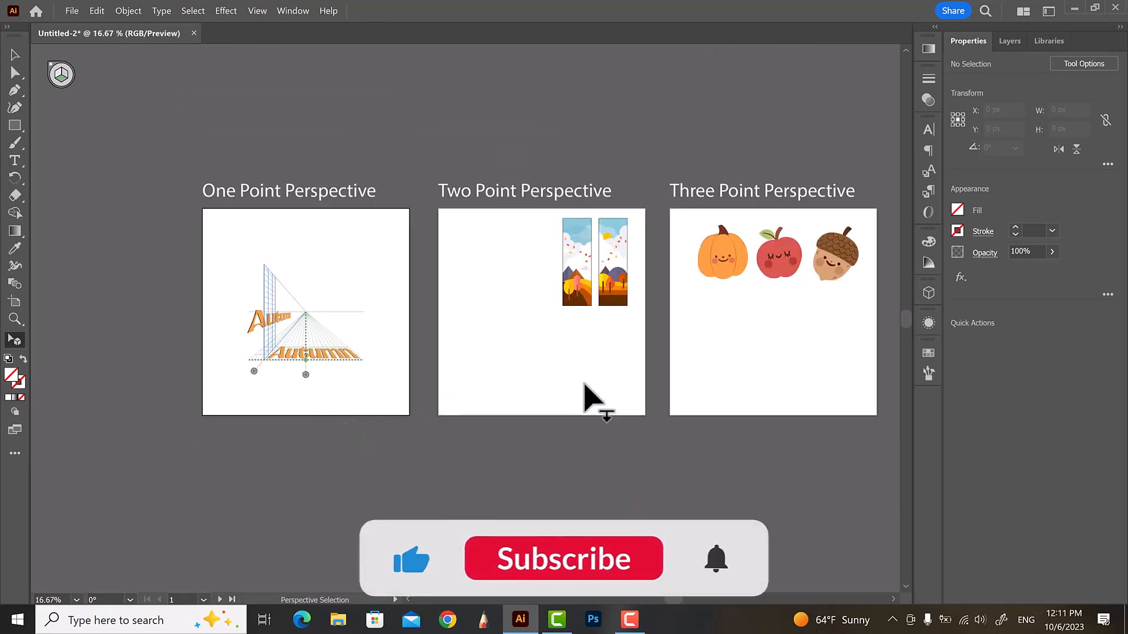
{"action": "scroll", "coordinate": [661, 317], "scroll_direction": "up", "scroll_amount": 1}
{"action": "scroll", "coordinate": [632, 302], "scroll_direction": "up", "scroll_amount": 1}
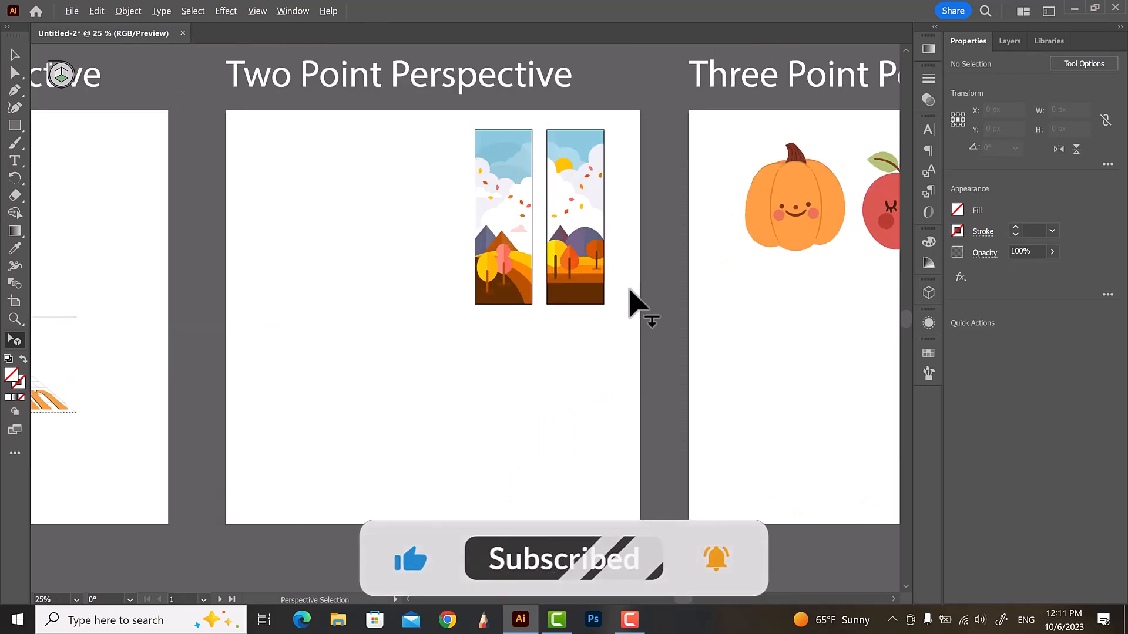
{"action": "left_click", "coordinate": [21, 305]}
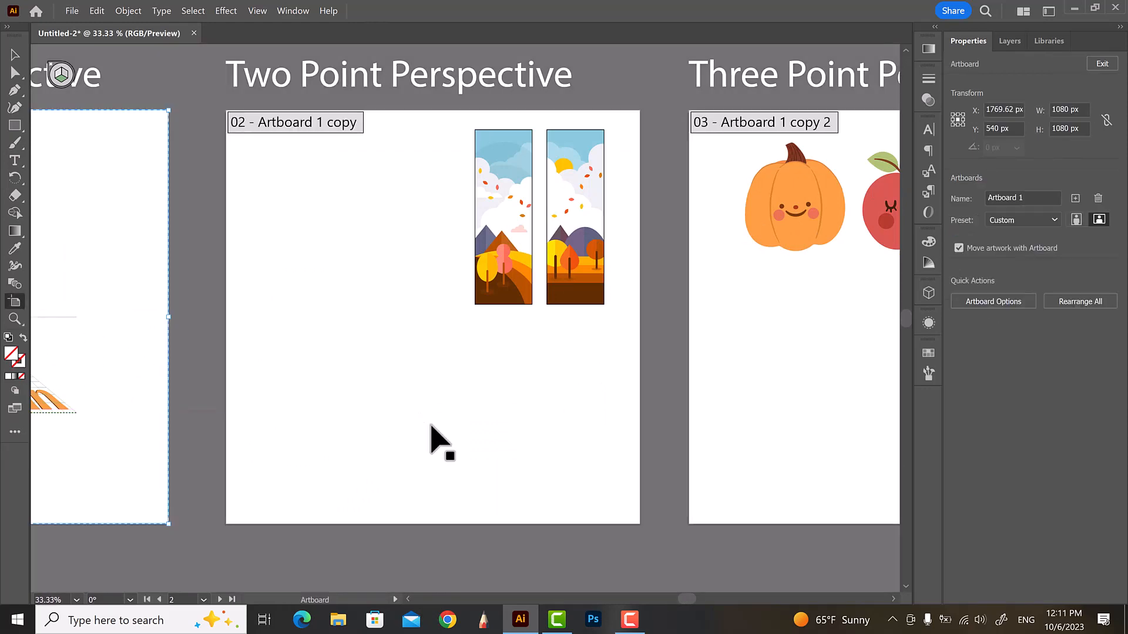
{"action": "left_click", "coordinate": [438, 441]}
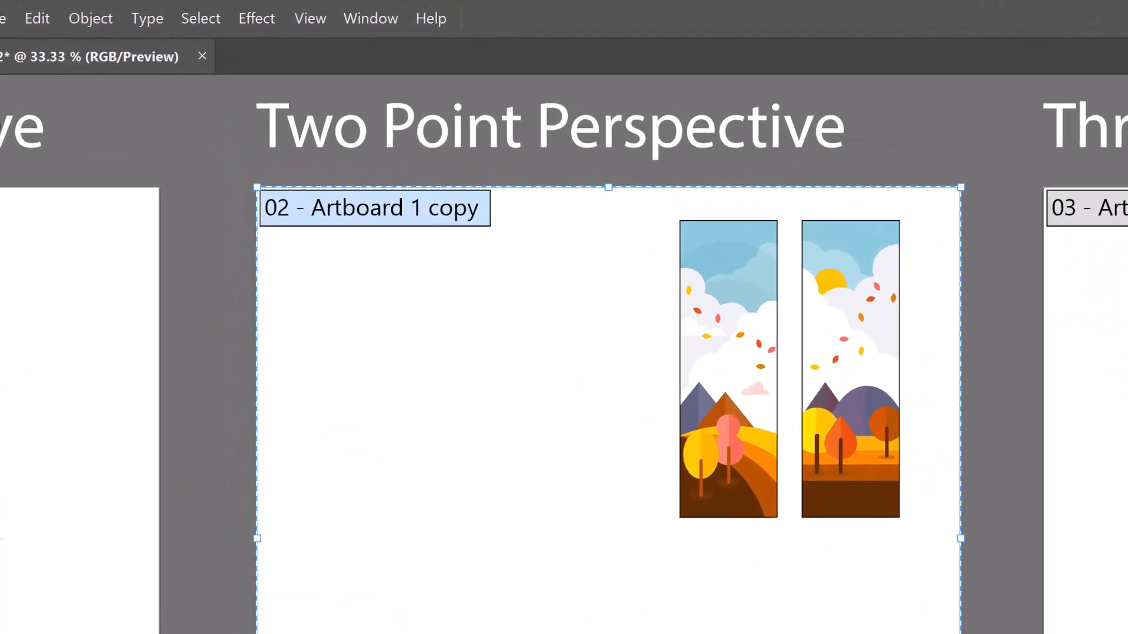
{"action": "left_click", "coordinate": [312, 18]}
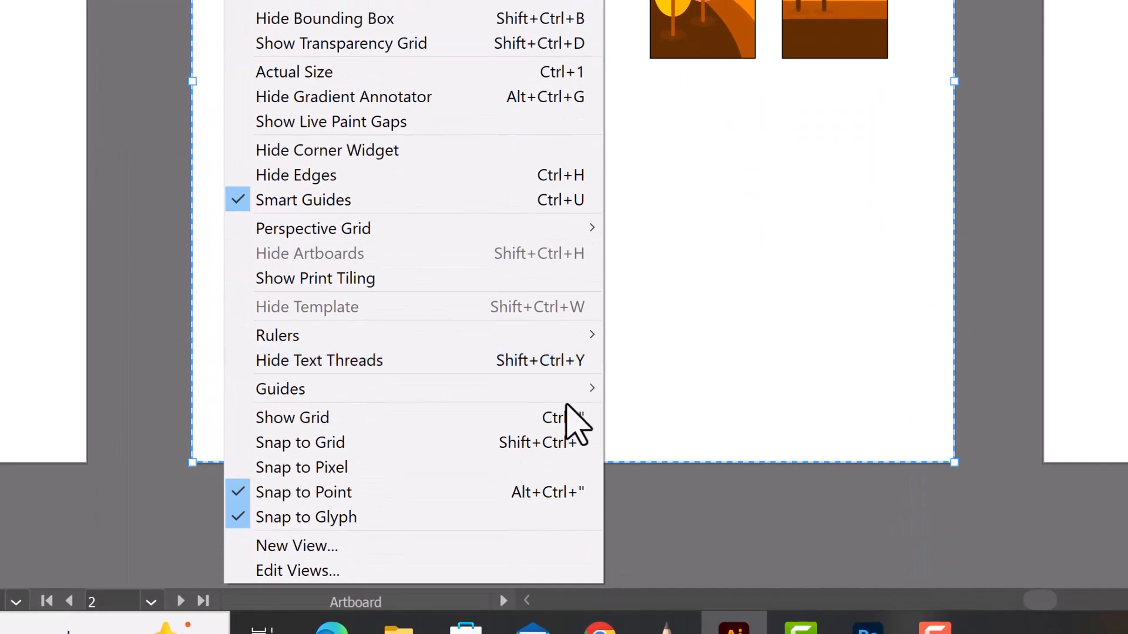
{"action": "mouse_move", "coordinate": [602, 229]}
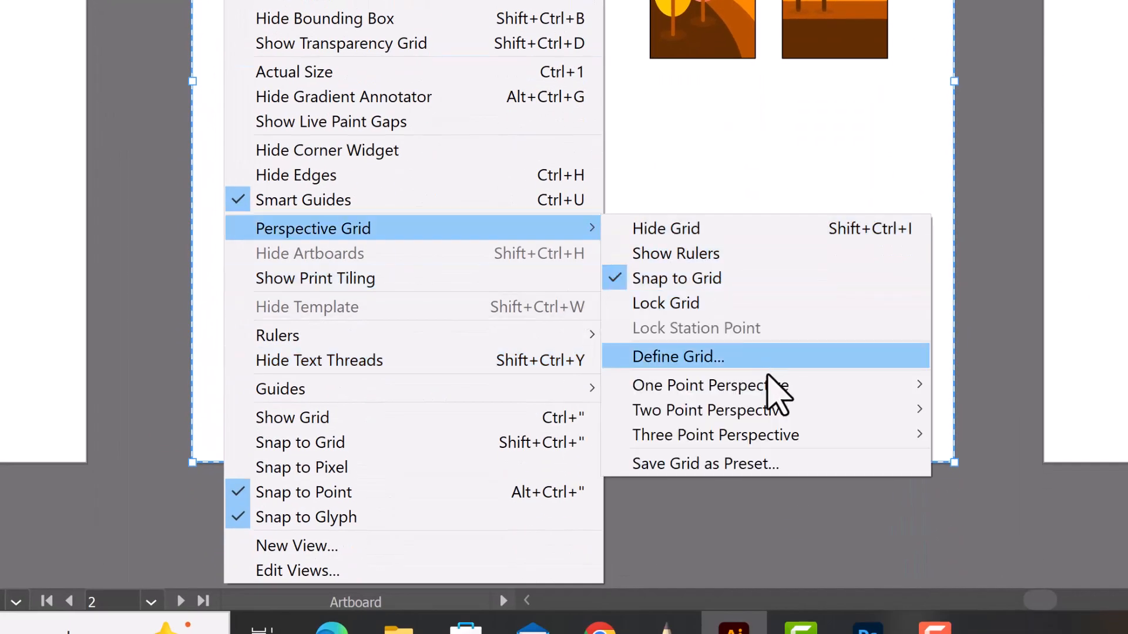
{"action": "left_click", "coordinate": [1001, 413]}
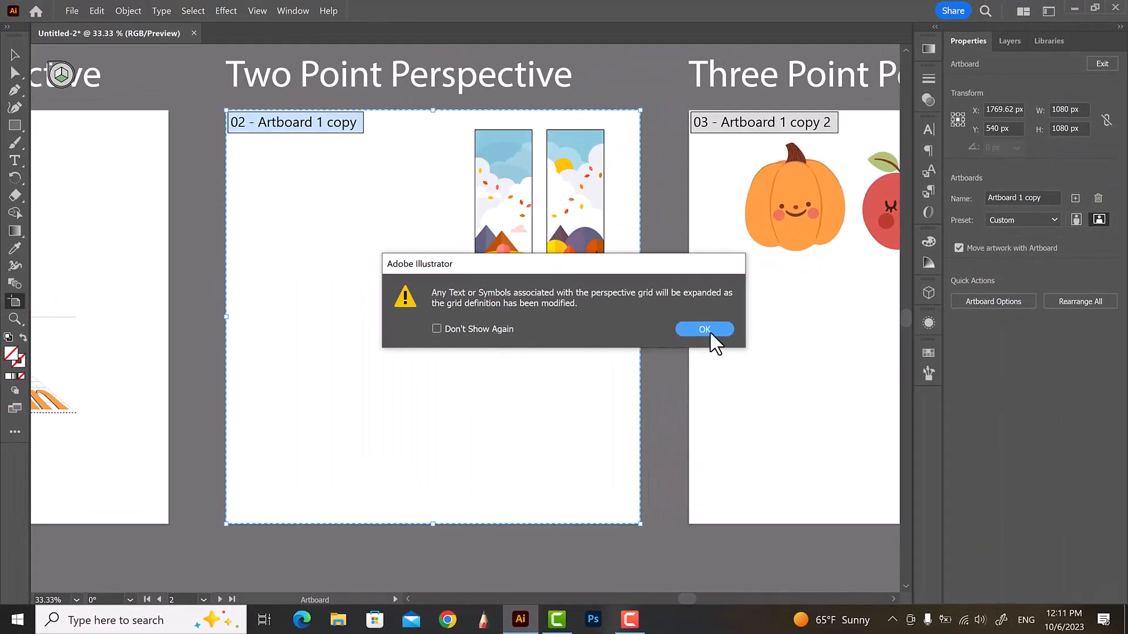
{"action": "left_click", "coordinate": [704, 329]}
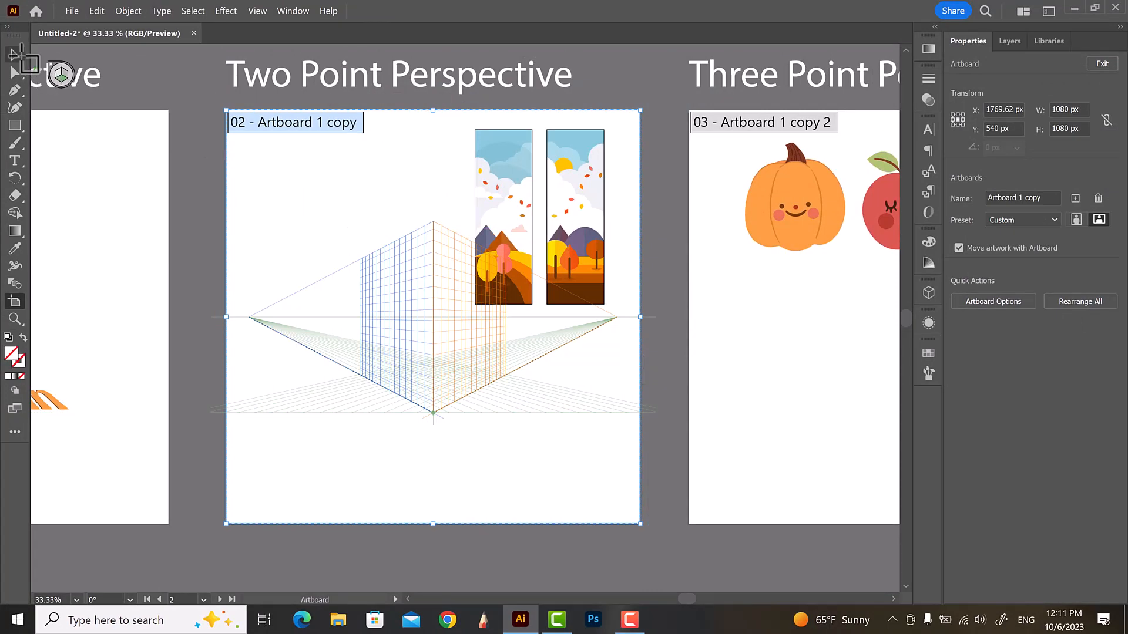
Place the first autumn banner onto the left plane of the two-point perspective grid with the Perspective Selection Tool
{"action": "left_click", "coordinate": [15, 55]}
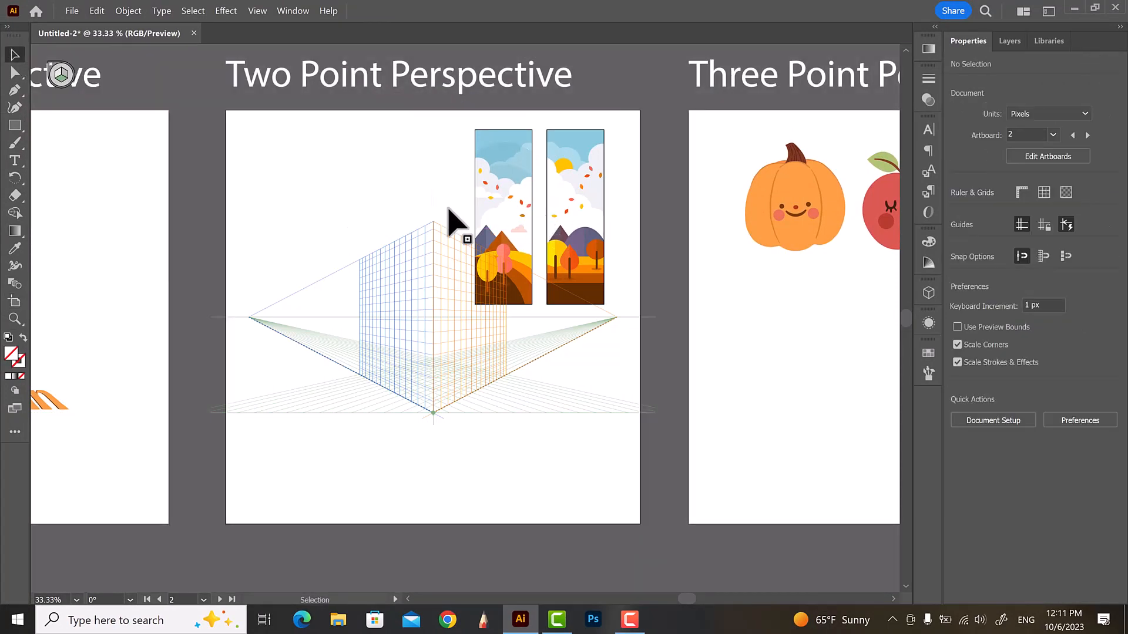
{"action": "scroll", "coordinate": [455, 230], "scroll_direction": "up", "scroll_amount": 1}
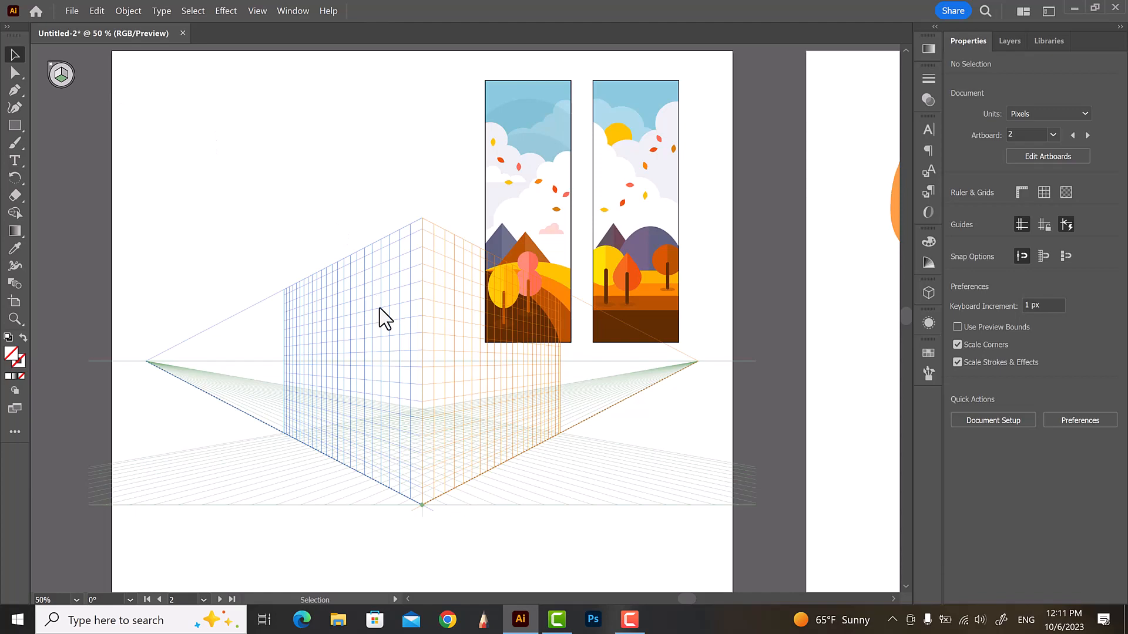
{"action": "left_click", "coordinate": [12, 428]}
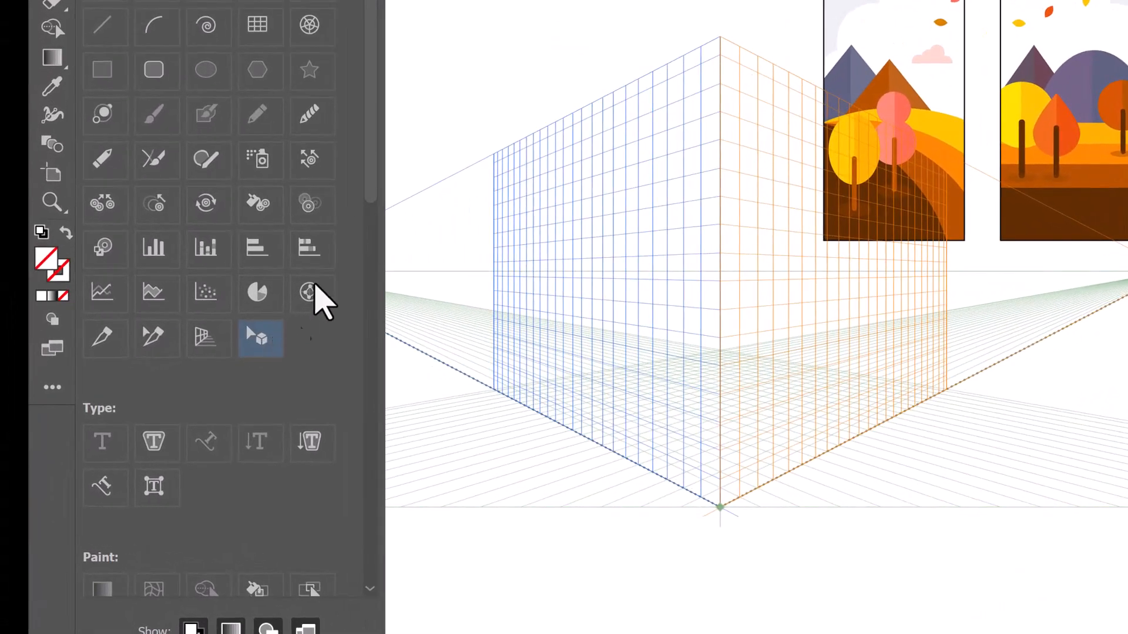
{"action": "left_click", "coordinate": [448, 7]}
{"action": "key", "text": "shift+v"}
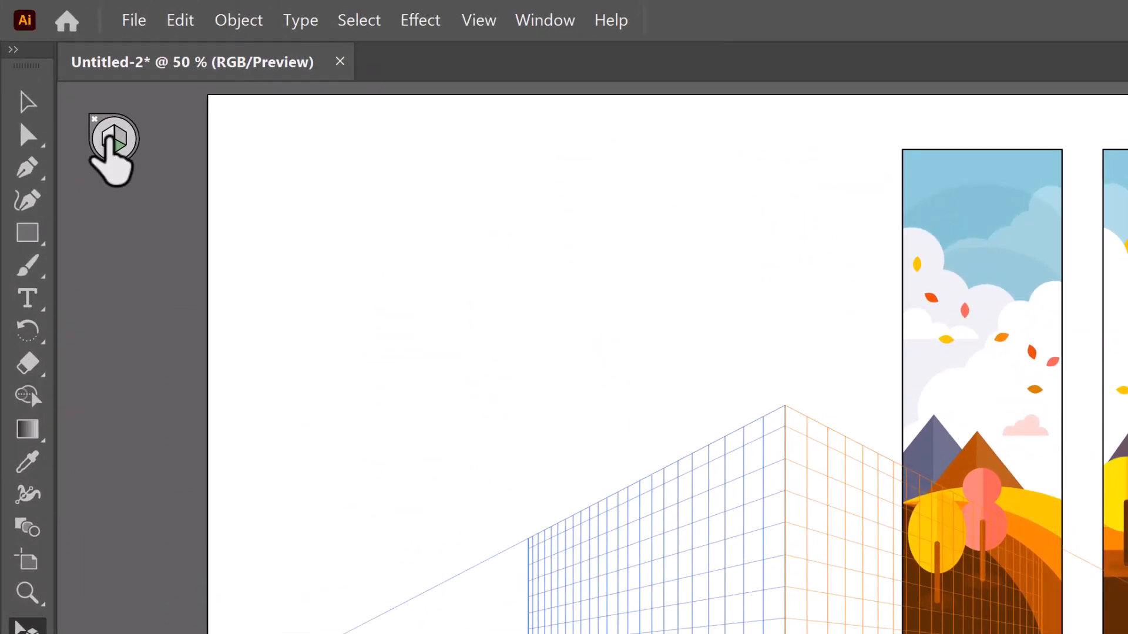
{"action": "left_click", "coordinate": [110, 138]}
{"action": "left_click_drag", "start_coordinate": [955, 264], "coordinate": [796, 419]}
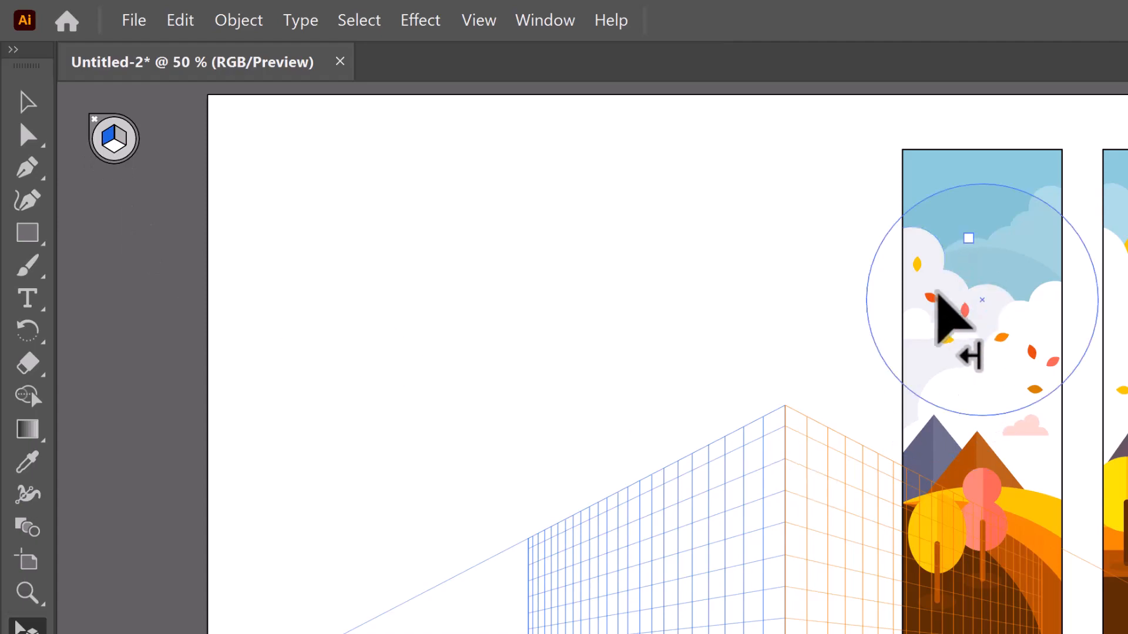
{"action": "left_click_drag", "start_coordinate": [636, 319], "coordinate": [587, 461]}
{"action": "left_click_drag", "start_coordinate": [396, 310], "coordinate": [391, 302]}
{"action": "left_click", "coordinate": [376, 223]}
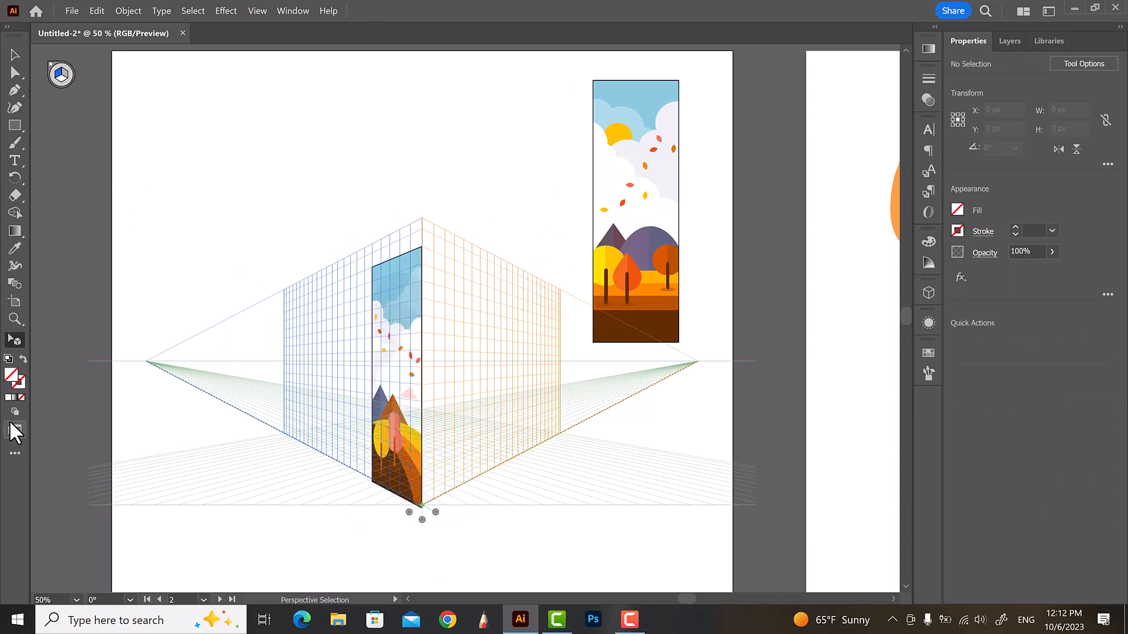
Place the second autumn banner onto the right plane of the two-point grid, meeting the first at the corner
{"action": "left_click", "coordinate": [14, 451]}
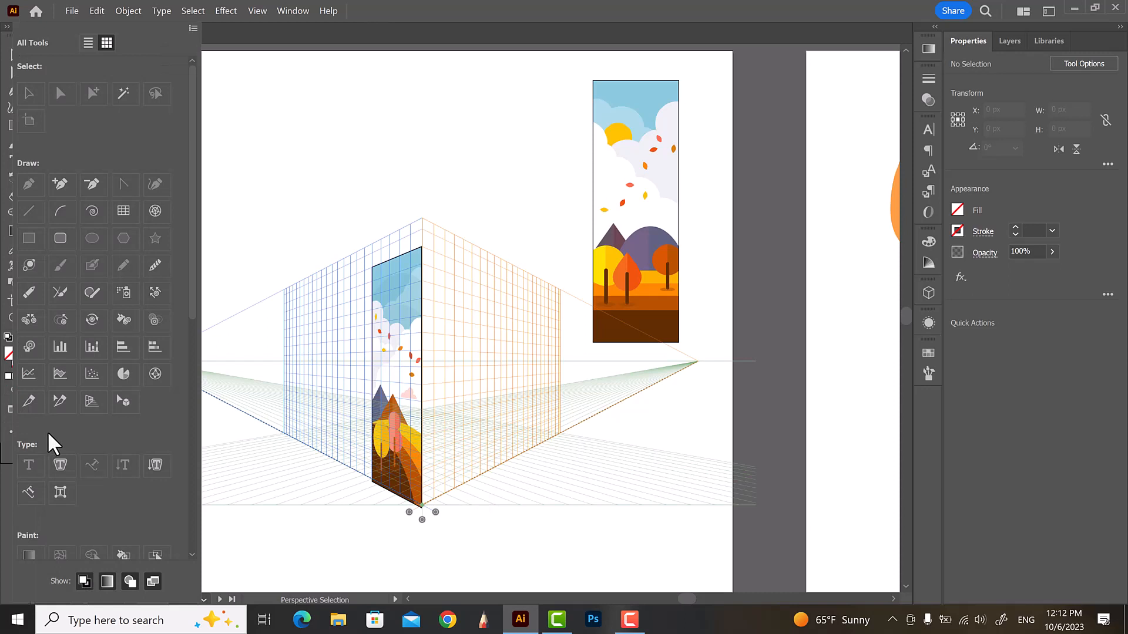
{"action": "left_click", "coordinate": [131, 403]}
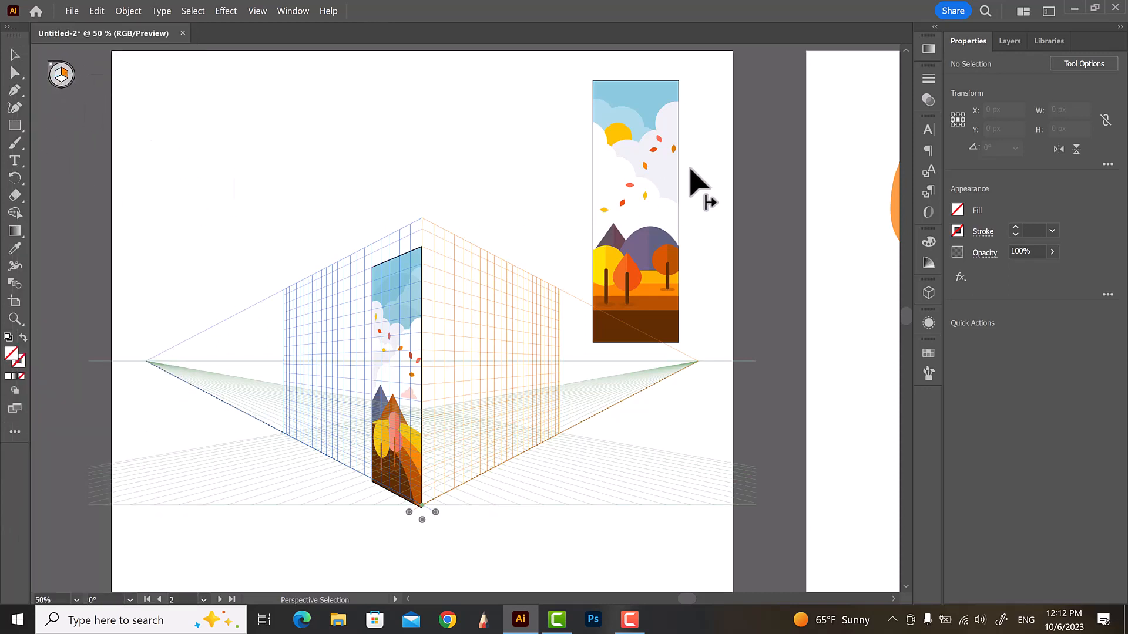
{"action": "left_click_drag", "start_coordinate": [640, 162], "coordinate": [460, 341]}
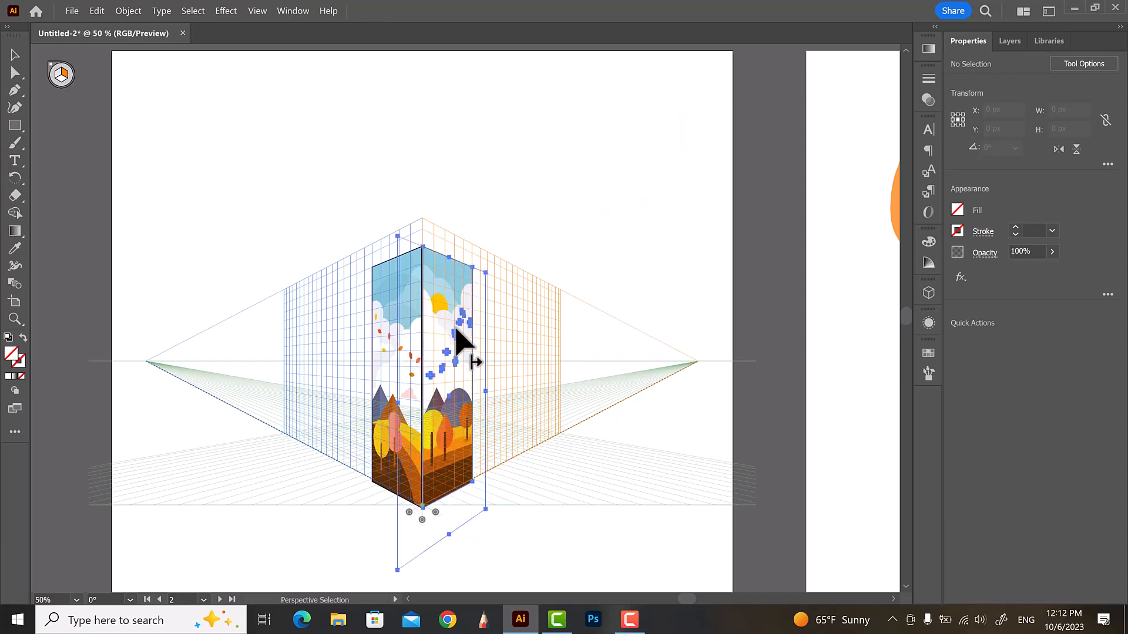
{"action": "left_click", "coordinate": [520, 184]}
Zoom in to inspect the corner where the two banners meet
{"action": "scroll", "coordinate": [479, 183], "scroll_direction": "down", "scroll_amount": 1}
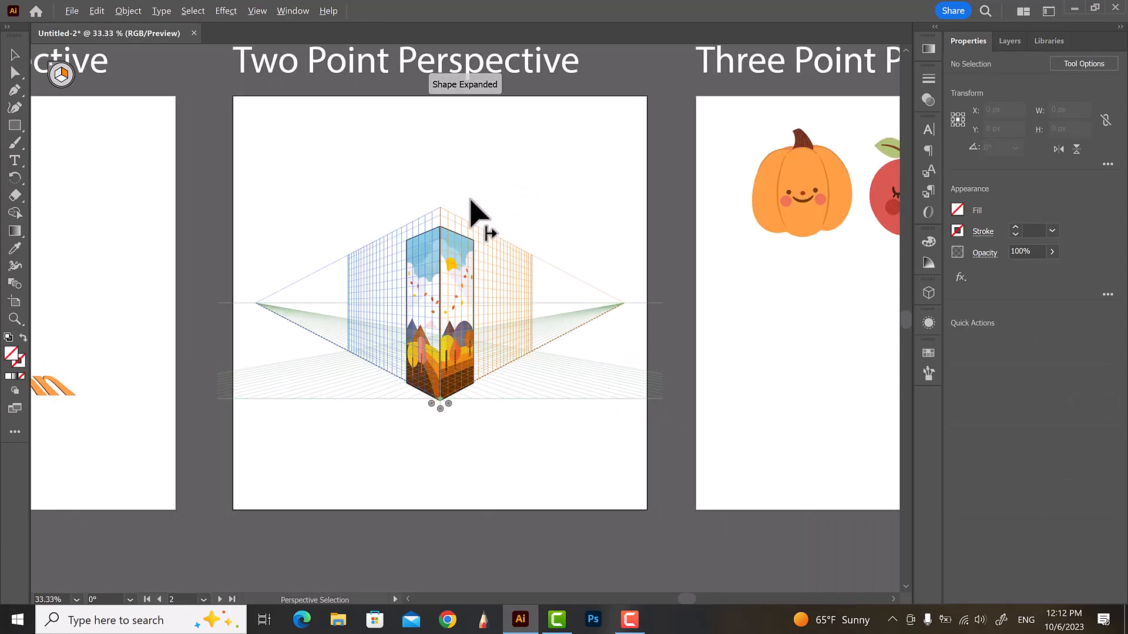
{"action": "scroll", "coordinate": [450, 311], "scroll_direction": "up", "scroll_amount": 2}
{"action": "scroll", "coordinate": [445, 160], "scroll_direction": "up", "scroll_amount": 3}
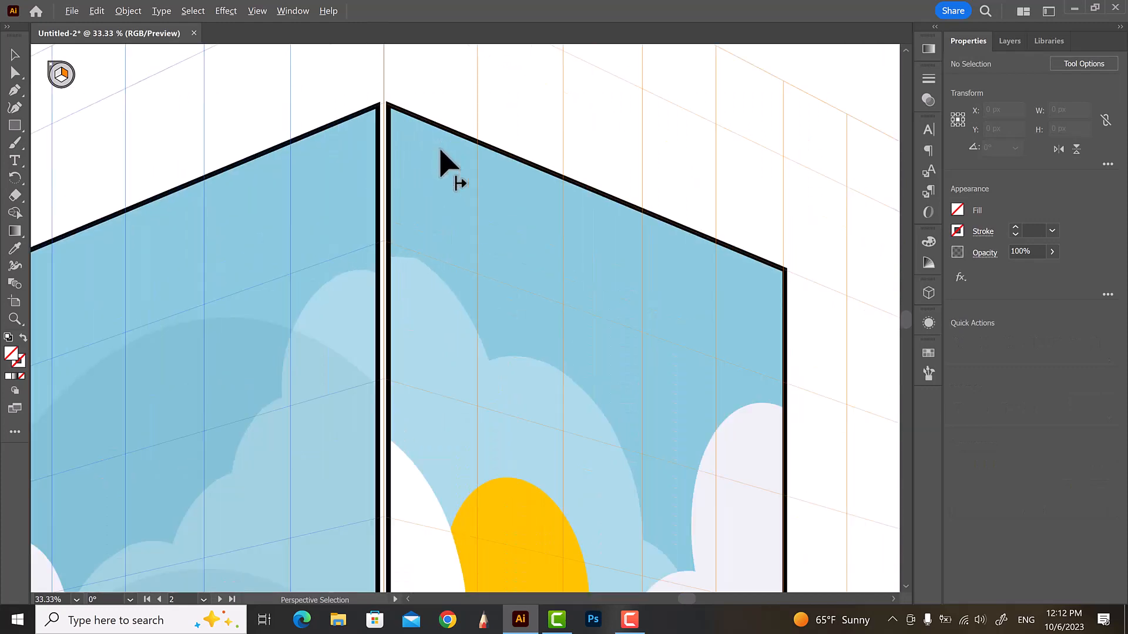
{"action": "scroll", "coordinate": [387, 141], "scroll_direction": "up", "scroll_amount": 4}
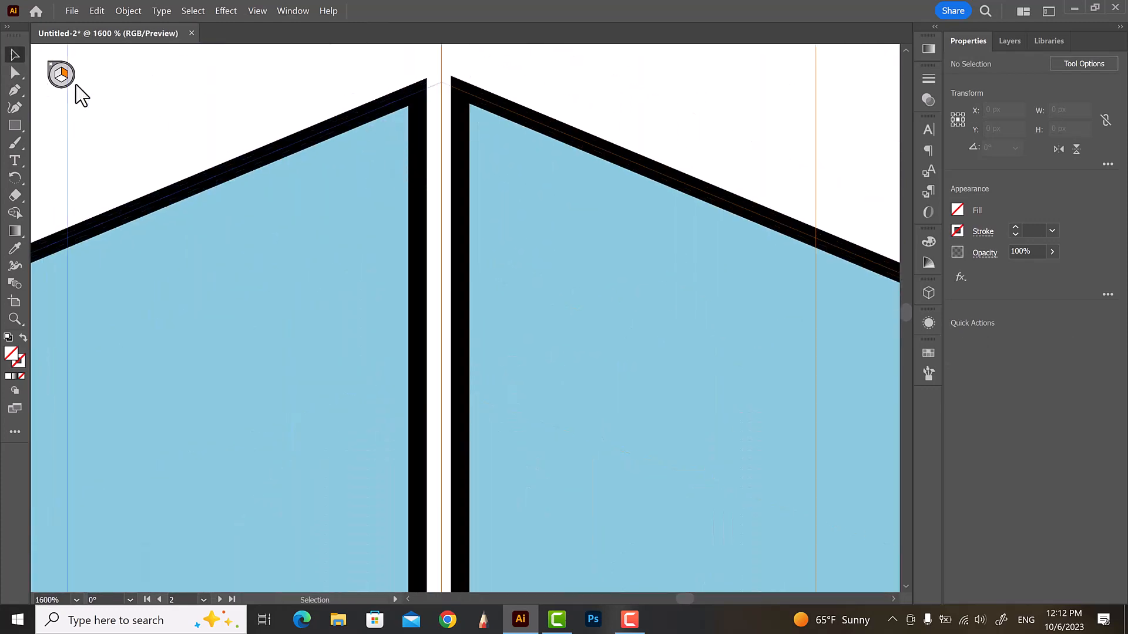
Align the left banner's top corner with the right banner's top corner at the seam
{"action": "left_click", "coordinate": [423, 114]}
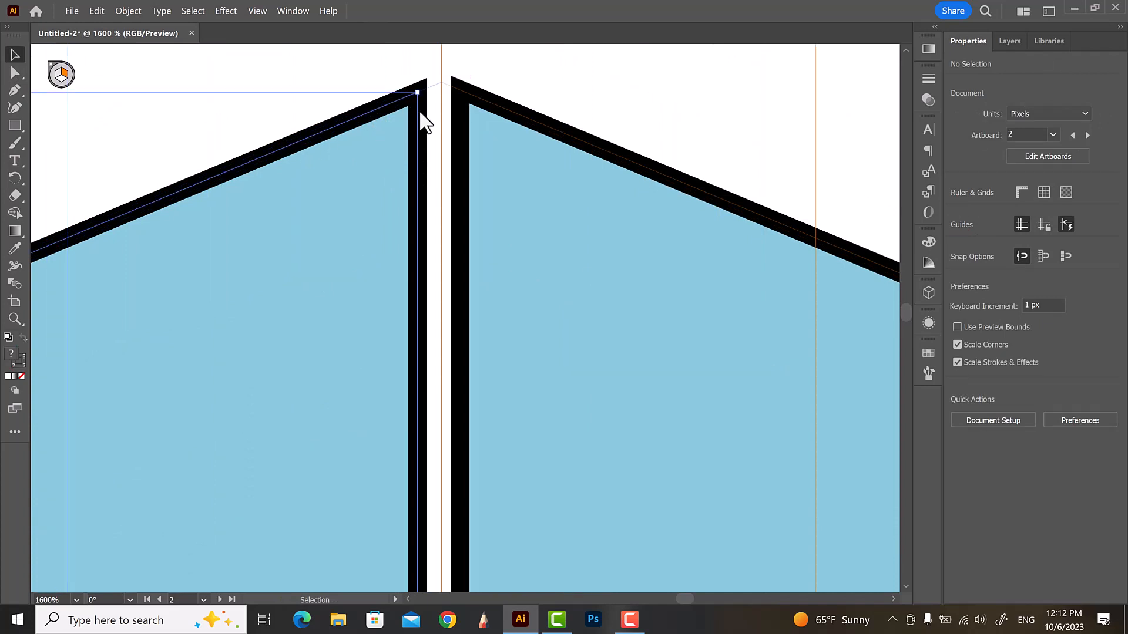
{"action": "left_click_drag", "start_coordinate": [419, 106], "coordinate": [464, 101]}
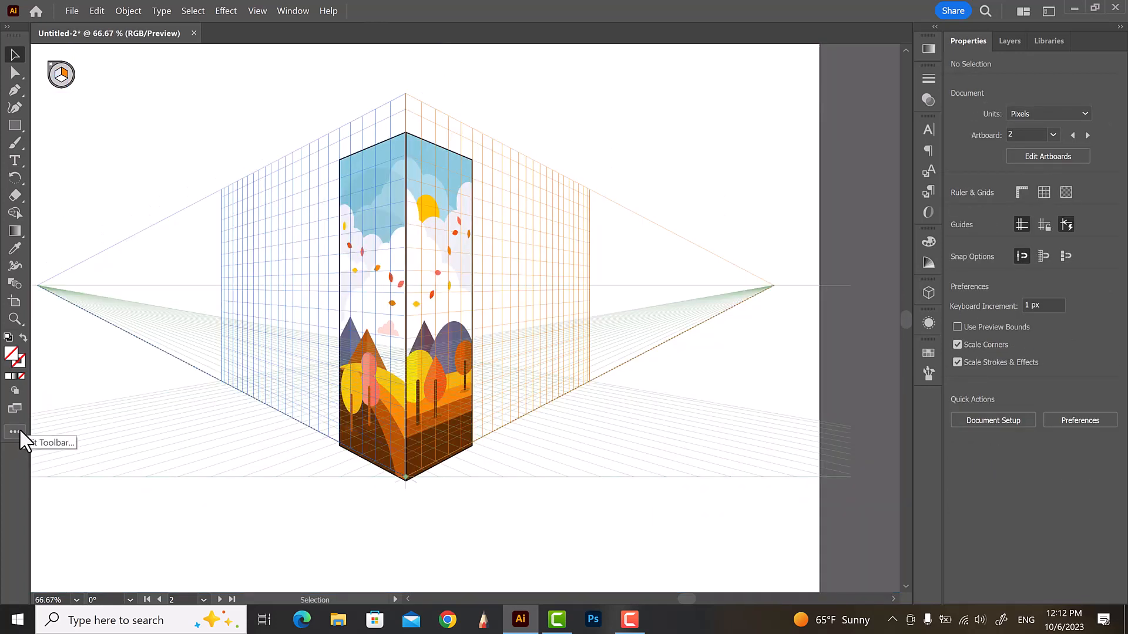
Switch to the Perspective Grid tool and hide the perspective grid to preview the two banners
{"action": "left_click", "coordinate": [16, 431]}
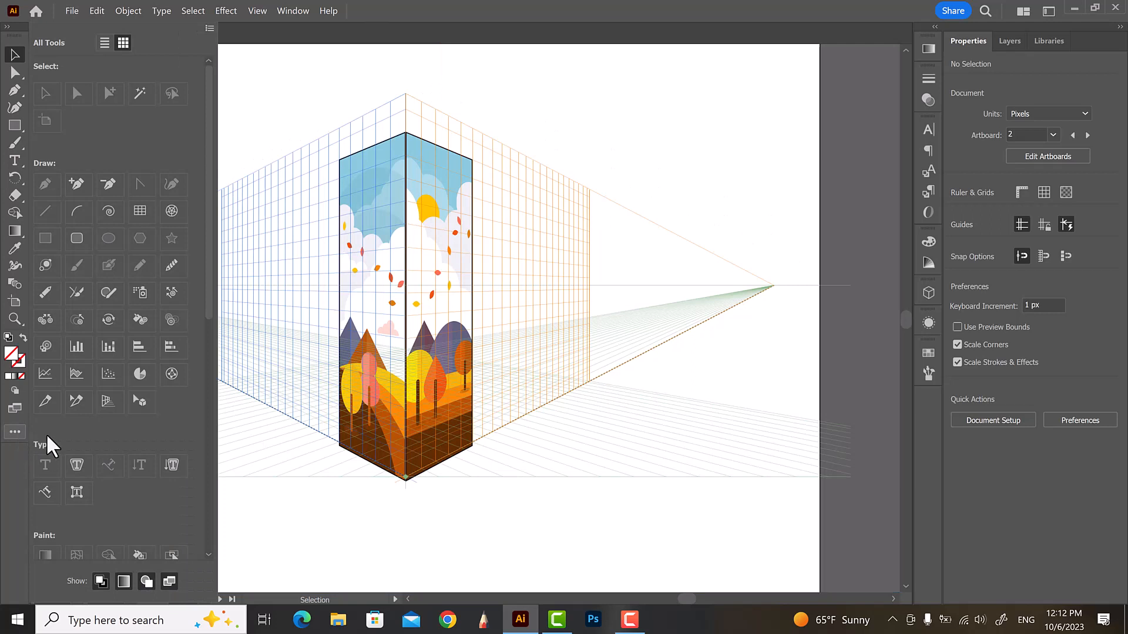
{"action": "left_click", "coordinate": [143, 401]}
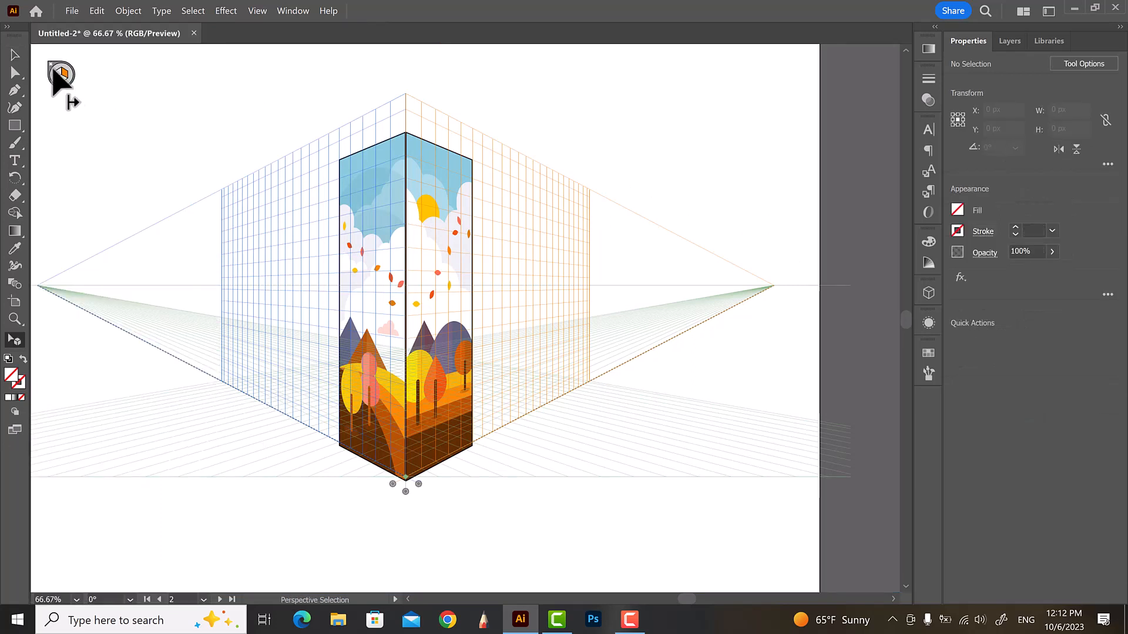
{"action": "left_click", "coordinate": [58, 72]}
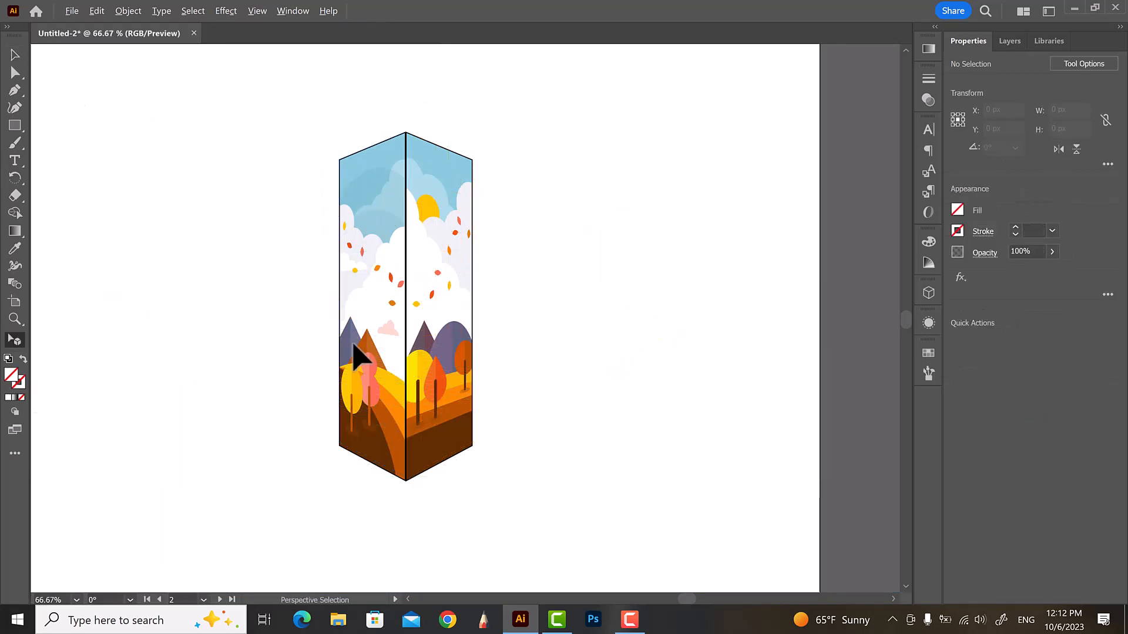
On the Three Point Perspective artboard, switch the perspective grid to a Three Point Perspective preset
{"action": "scroll", "coordinate": [361, 356], "scroll_direction": "down", "scroll_amount": 4}
{"action": "scroll", "coordinate": [614, 395], "scroll_direction": "up", "scroll_amount": 1}
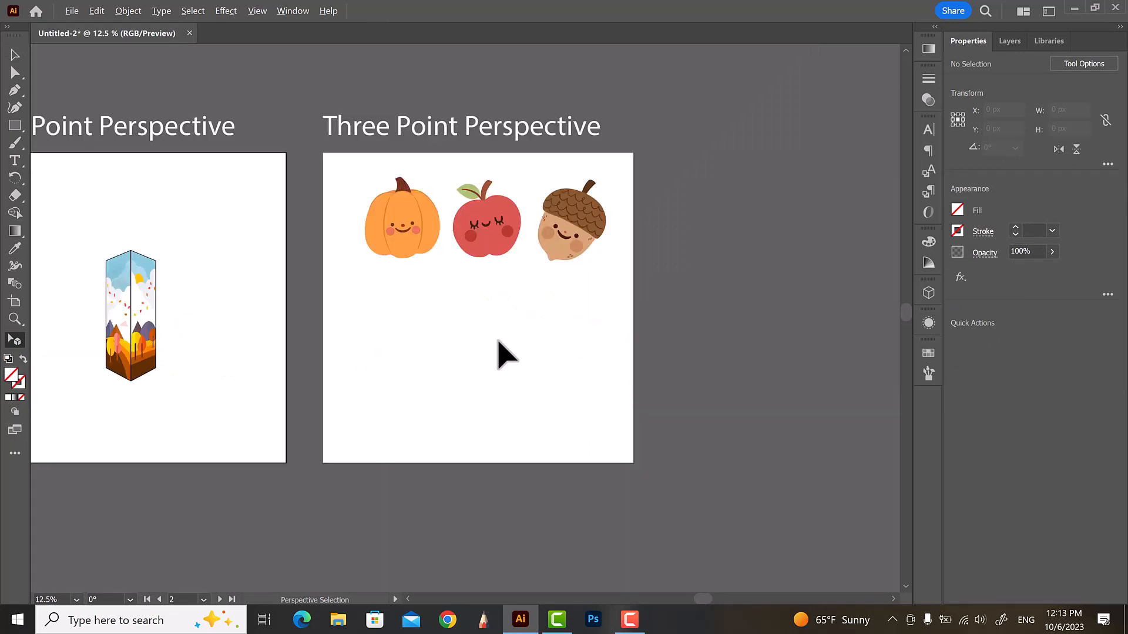
{"action": "scroll", "coordinate": [499, 353], "scroll_direction": "up", "scroll_amount": 1}
{"action": "scroll", "coordinate": [493, 356], "scroll_direction": "up", "scroll_amount": 1}
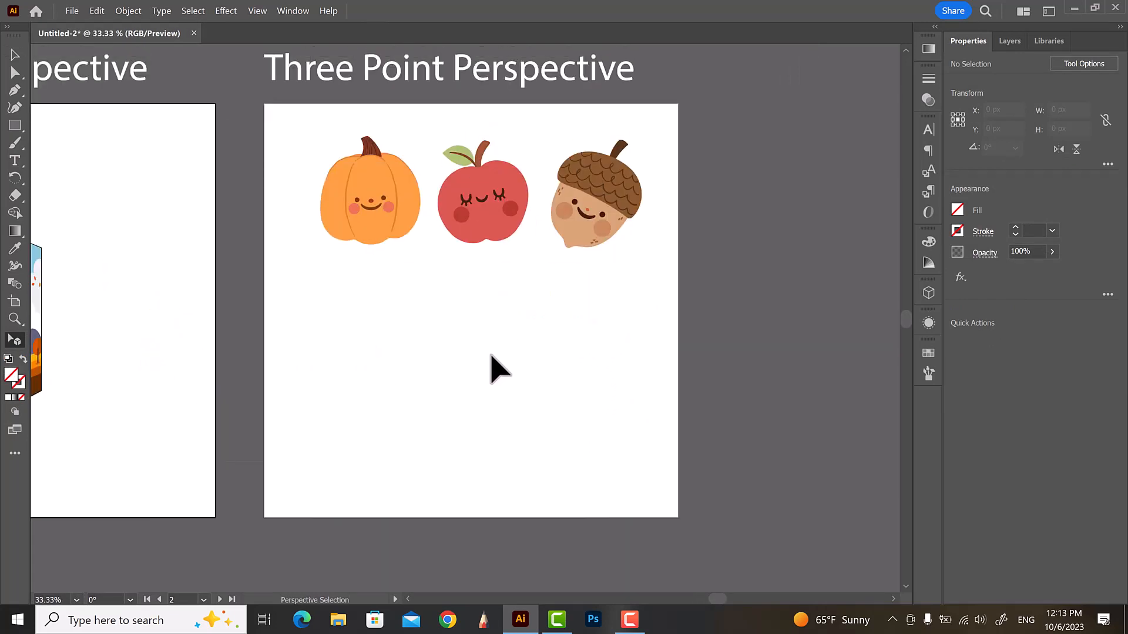
{"action": "left_click", "coordinate": [14, 302]}
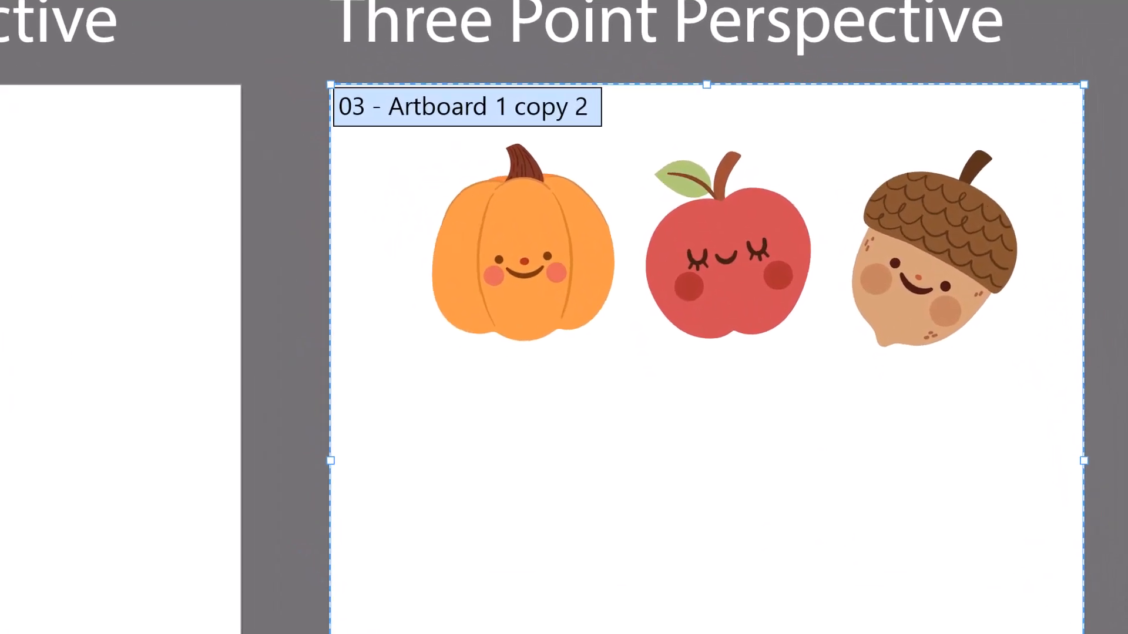
{"action": "left_click", "coordinate": [358, 19]}
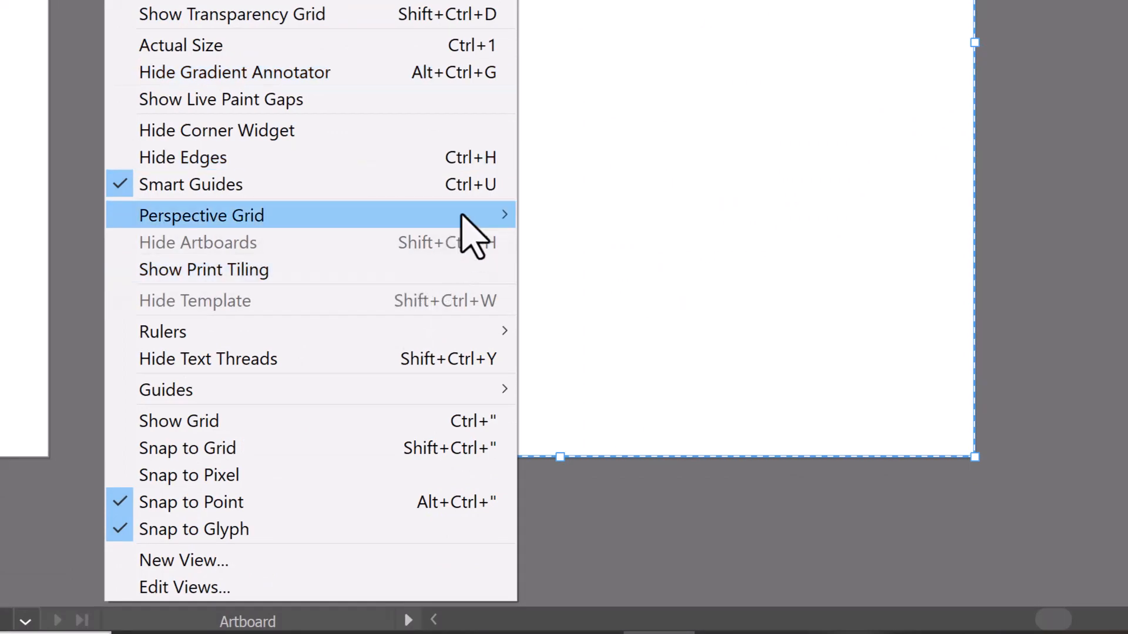
{"action": "mouse_move", "coordinate": [473, 216]}
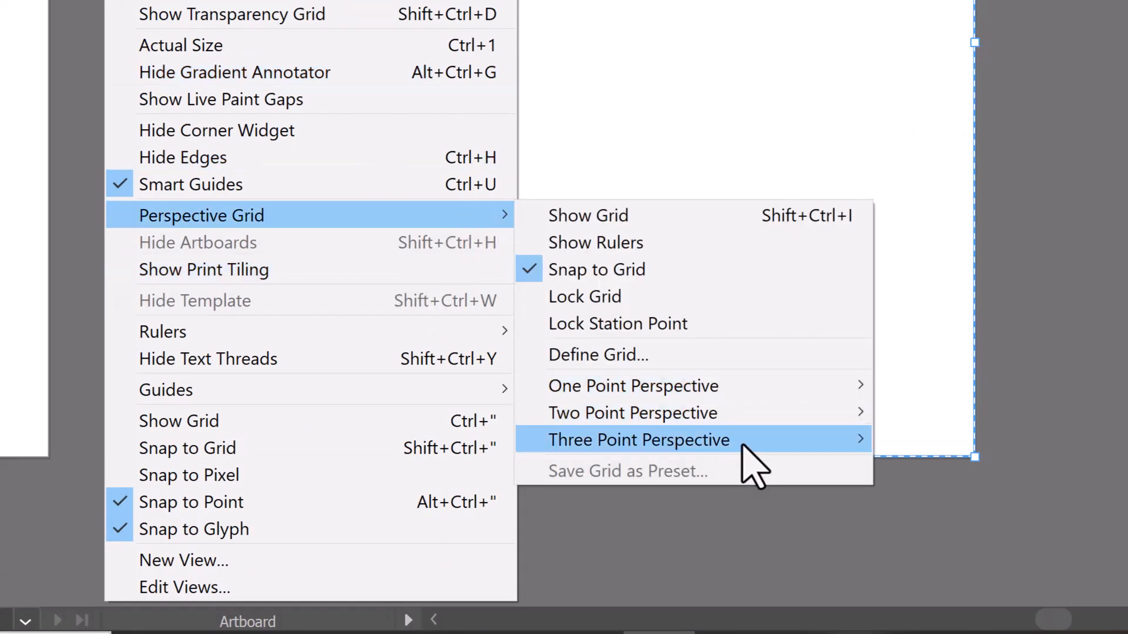
{"action": "mouse_move", "coordinate": [745, 459]}
{"action": "left_click", "coordinate": [899, 442]}
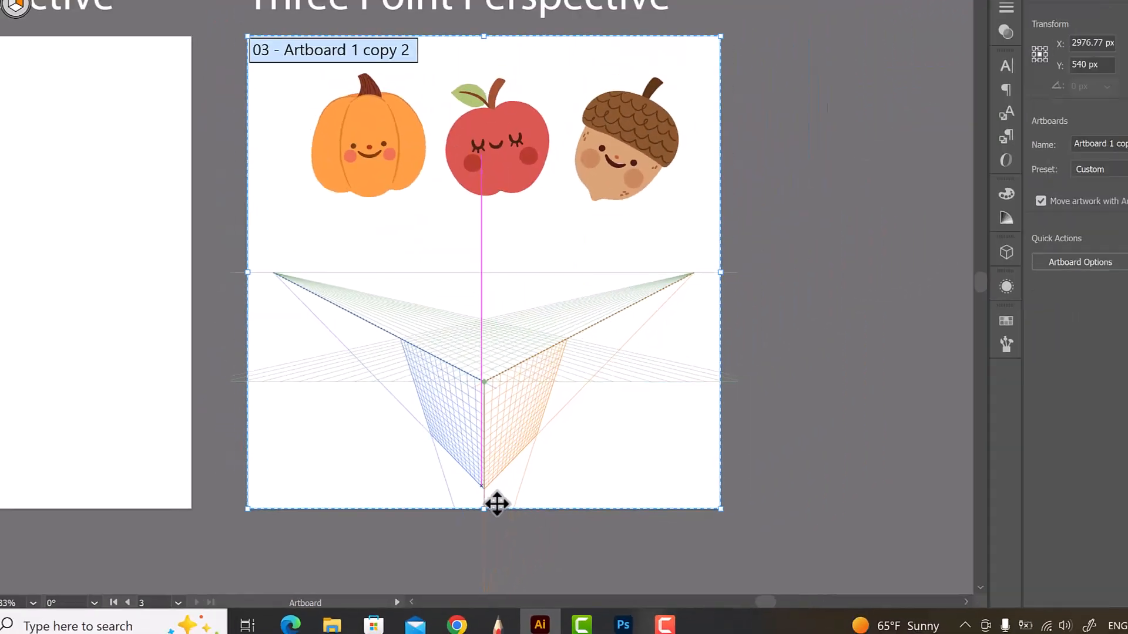
Draw a rectangle covering the right plane of the three-point grid with the Rectangle tool
{"action": "scroll", "coordinate": [582, 447], "scroll_direction": "up", "scroll_amount": 1}
{"action": "scroll", "coordinate": [481, 512], "scroll_direction": "up", "scroll_amount": 1}
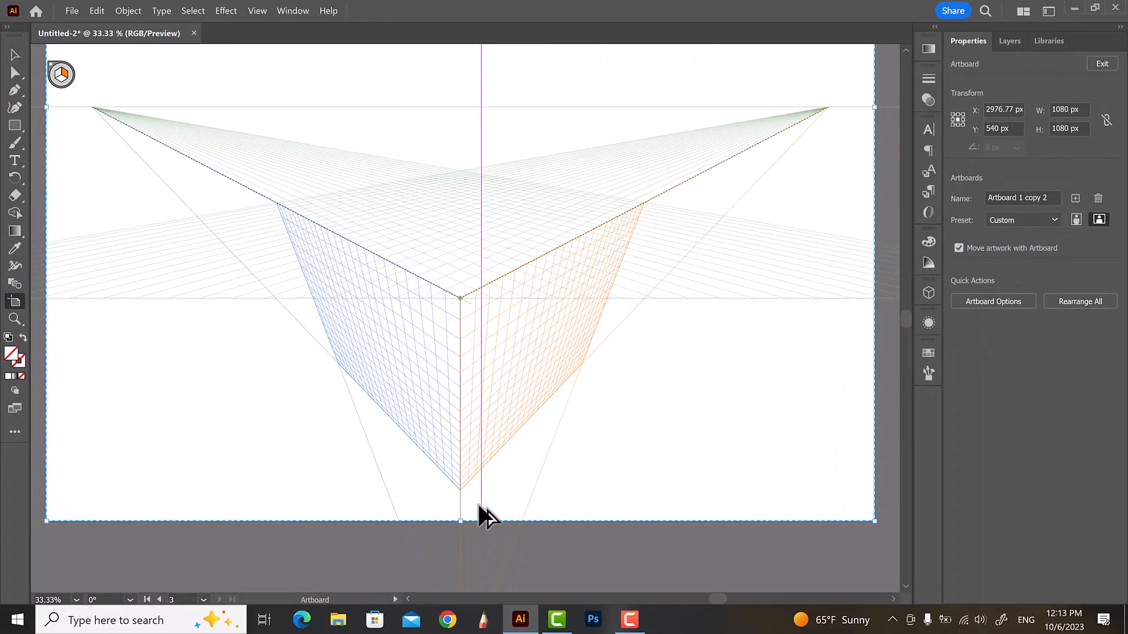
{"action": "key", "text": "ctrl+minus"}
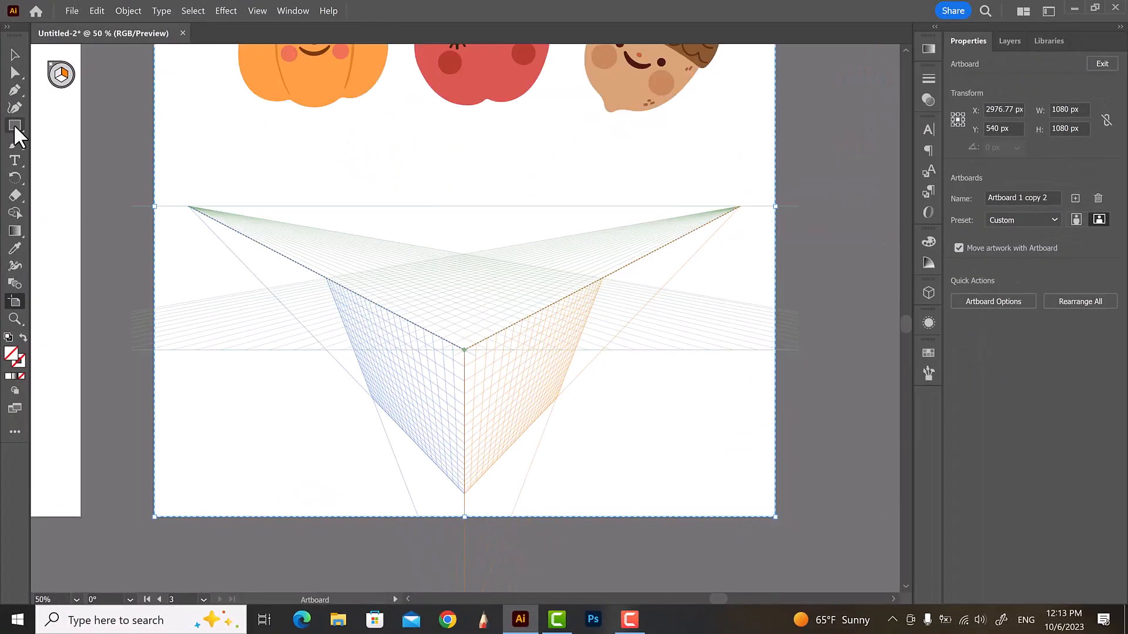
{"action": "left_click", "coordinate": [15, 127]}
{"action": "key", "text": "ctrl+plus"}
{"action": "left_click_drag", "start_coordinate": [509, 395], "coordinate": [615, 437]}
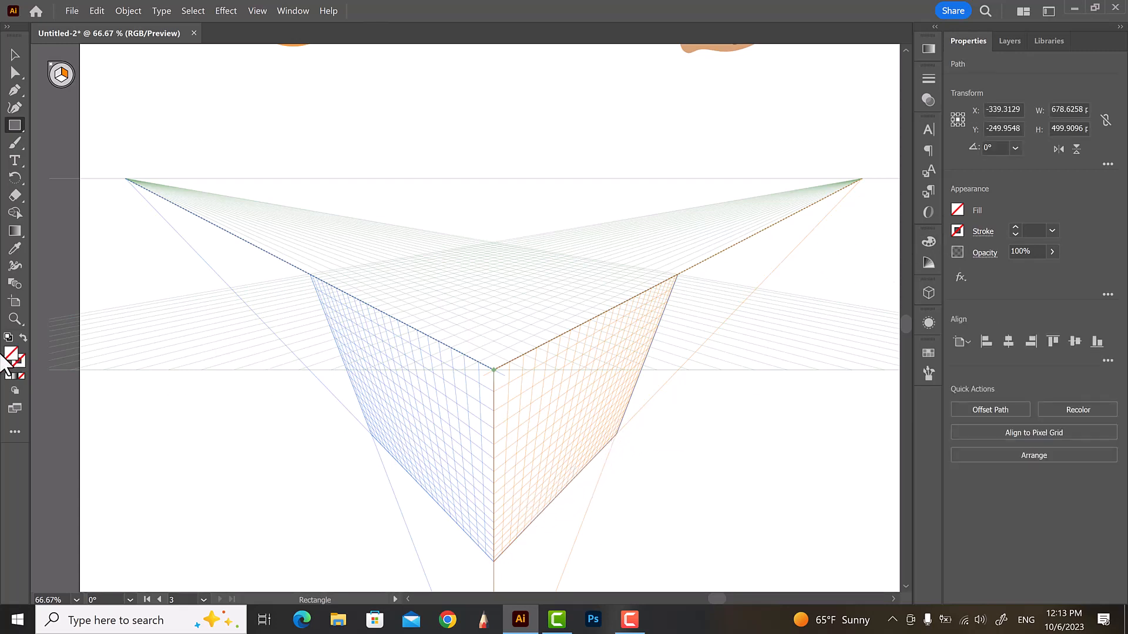
Set the right face's fill colour to ff9739 orange
{"action": "double_click", "coordinate": [3, 356]}
{"action": "mouse_move", "coordinate": [773, 285]}
{"action": "left_mouse_down"}
{"action": "mouse_move", "coordinate": [735, 230]}
{"action": "mouse_move", "coordinate": [776, 218]}
{"action": "left_mouse_up"}
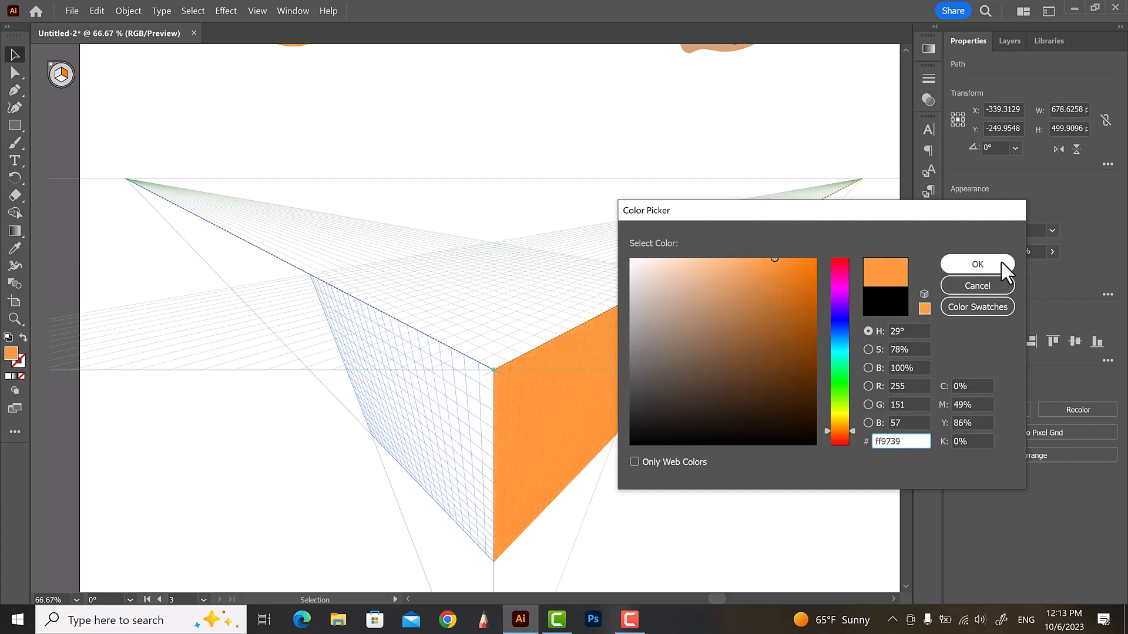
{"action": "left_click", "coordinate": [978, 265]}
{"action": "left_click", "coordinate": [390, 143]}
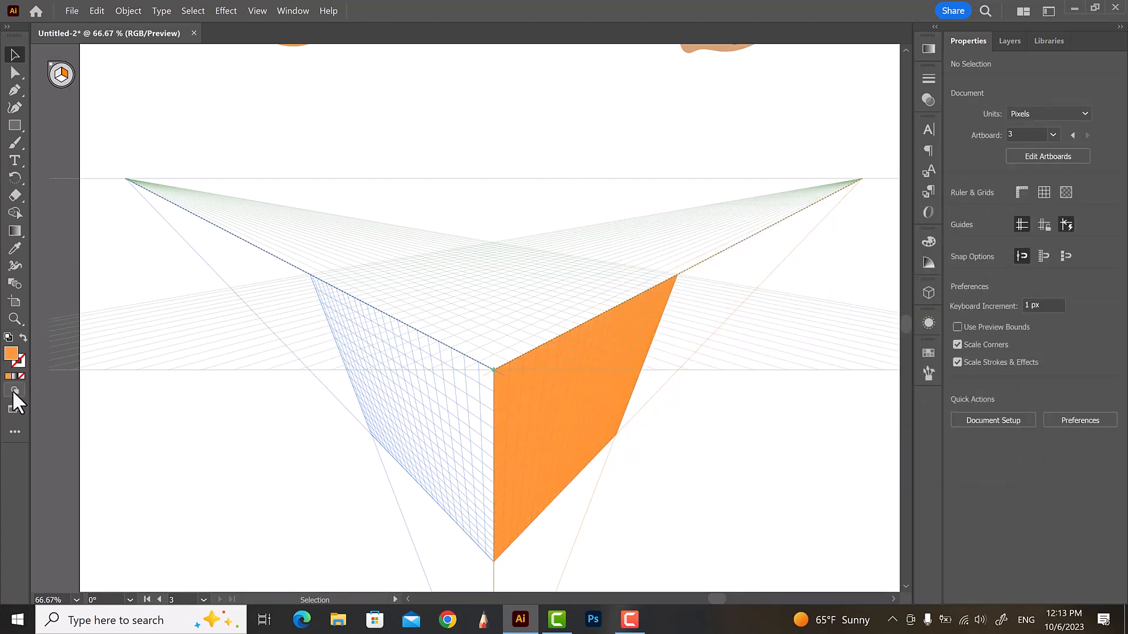
Activate the horizontal plane and draw a rectangle covering the top face of the three-point grid
{"action": "left_click", "coordinate": [16, 426]}
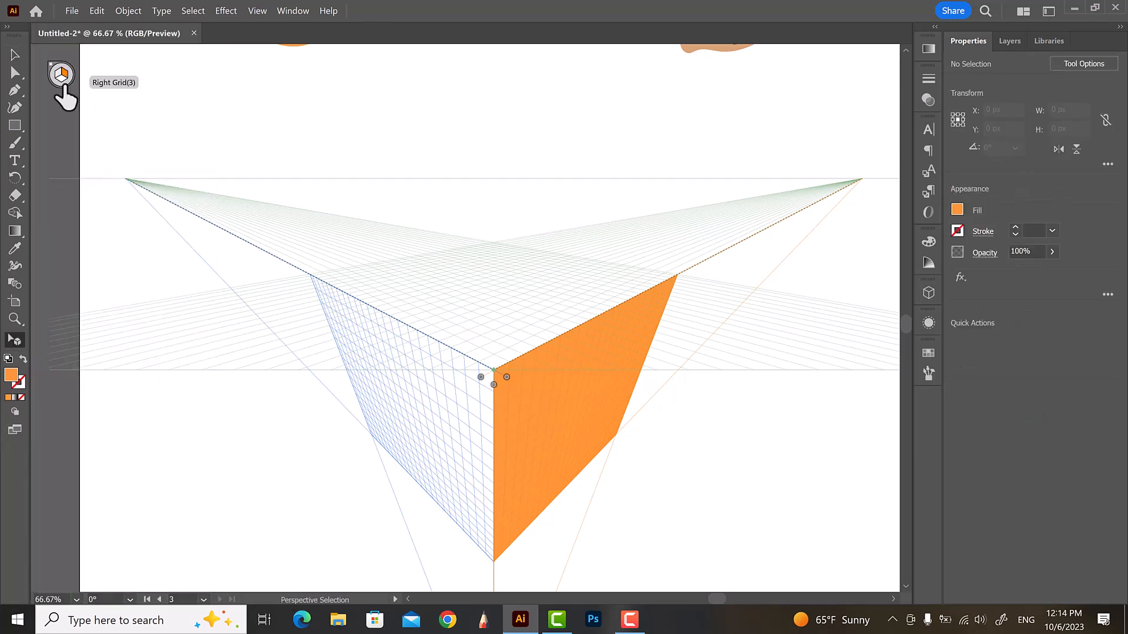
{"action": "left_click", "coordinate": [61, 75]}
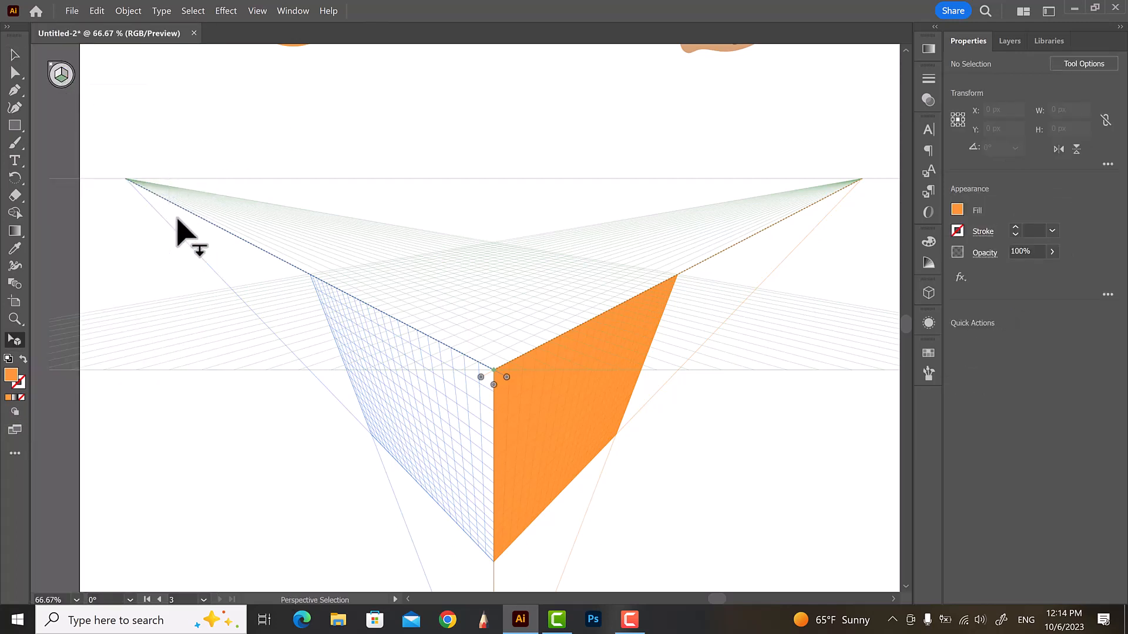
{"action": "left_click", "coordinate": [15, 124]}
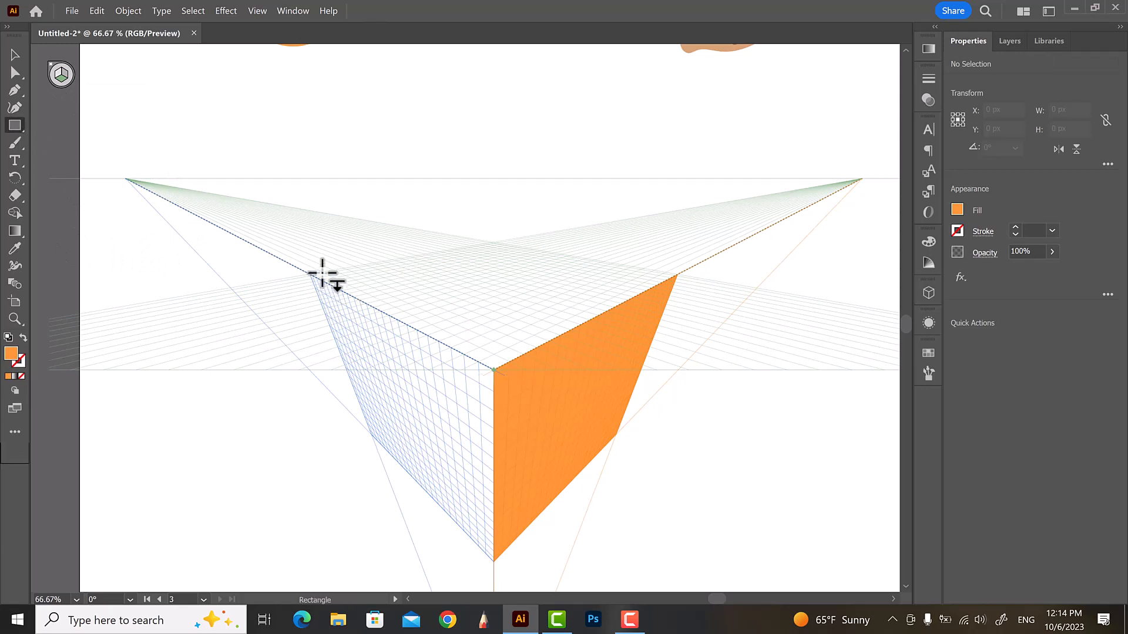
{"action": "left_click_drag", "start_coordinate": [311, 274], "coordinate": [504, 310]}
{"action": "left_click_drag", "start_coordinate": [615, 296], "coordinate": [677, 274]}
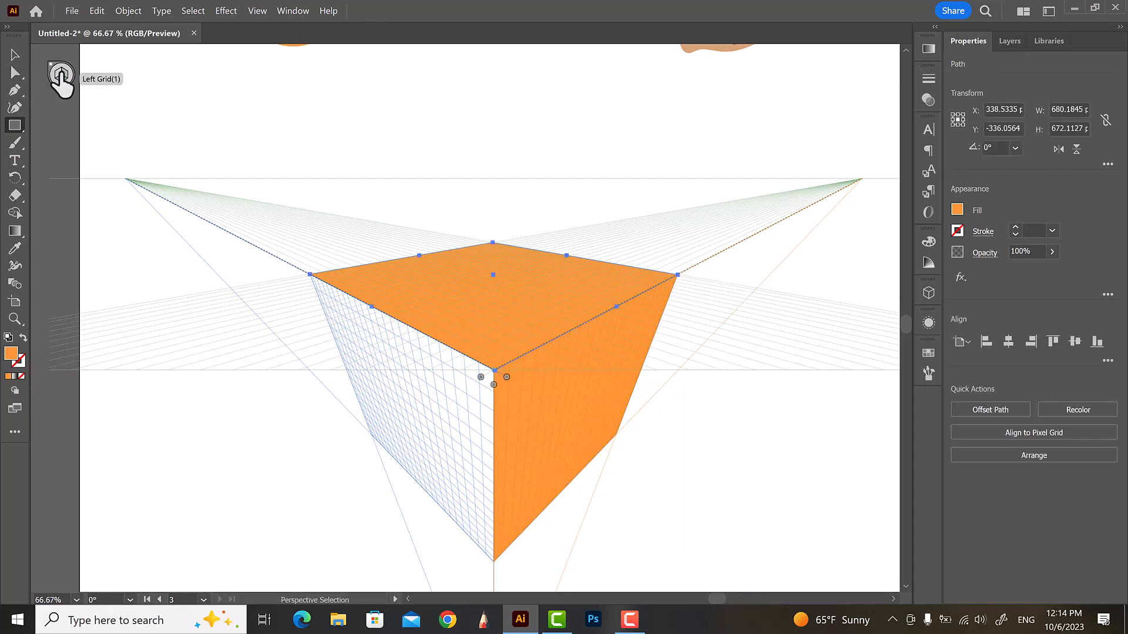
Activate the left plane and draw a rectangle covering the left face of the grid
{"action": "left_click", "coordinate": [59, 75]}
{"action": "left_click_drag", "start_coordinate": [373, 433], "coordinate": [492, 370]}
{"action": "left_click", "coordinate": [15, 56]}
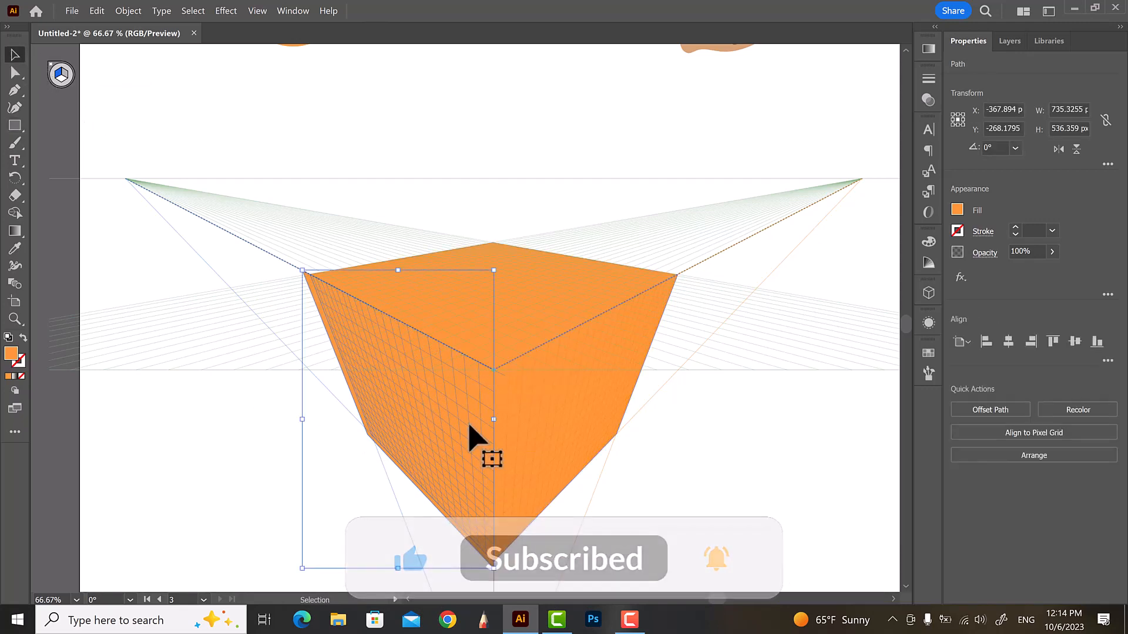
Set the left face's fill colour to a darker orange, f48931
{"action": "double_click", "coordinate": [11, 353]}
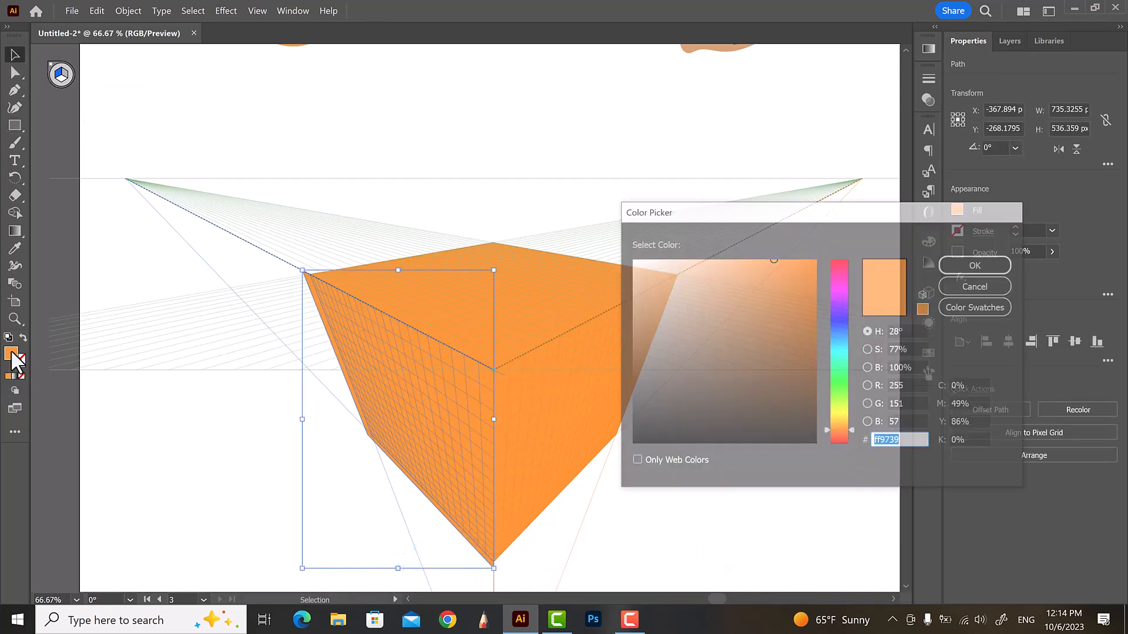
{"action": "left_click_drag", "start_coordinate": [773, 259], "coordinate": [779, 265]}
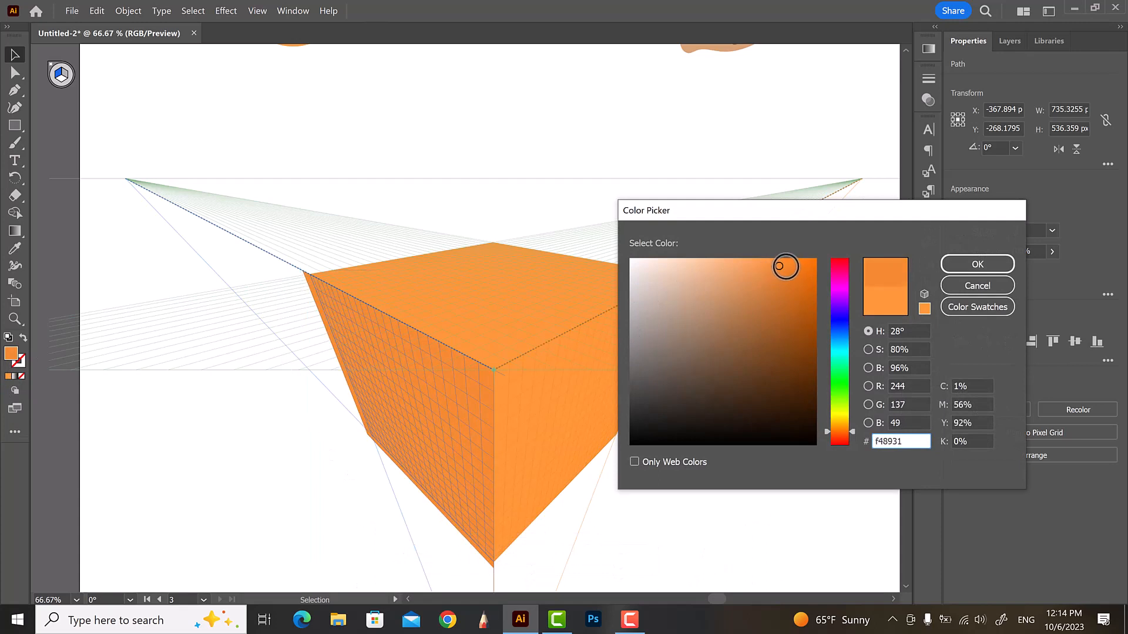
{"action": "left_click", "coordinate": [999, 268]}
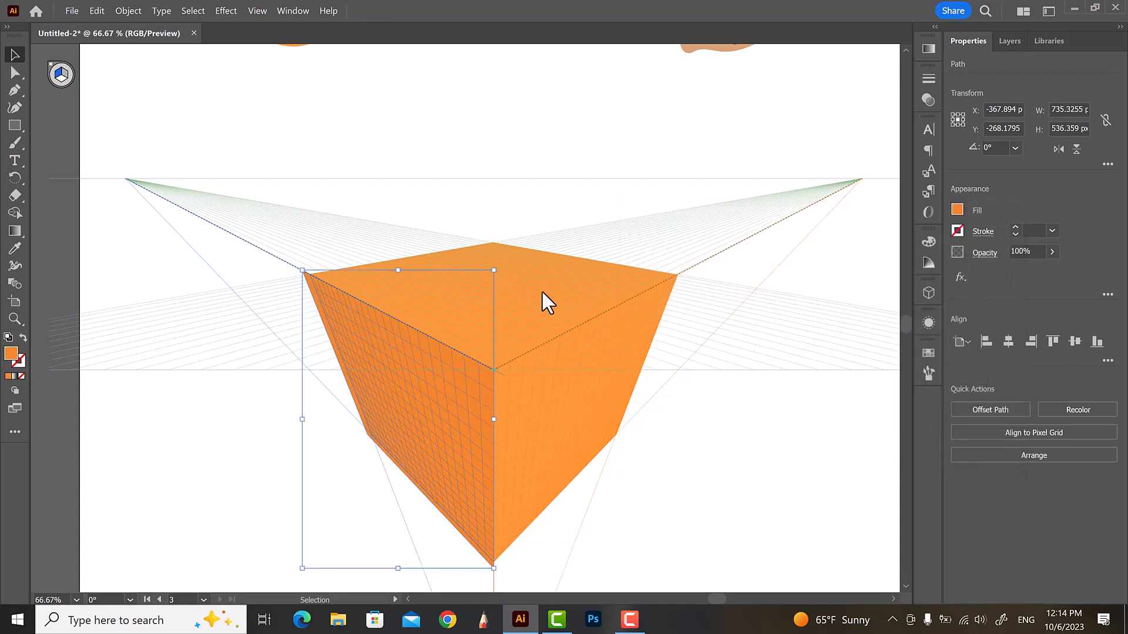
Set the top face's fill colour to a lighter orange, f4a742
{"action": "double_click", "coordinate": [15, 356]}
{"action": "left_click_drag", "start_coordinate": [773, 258], "coordinate": [755, 256]}
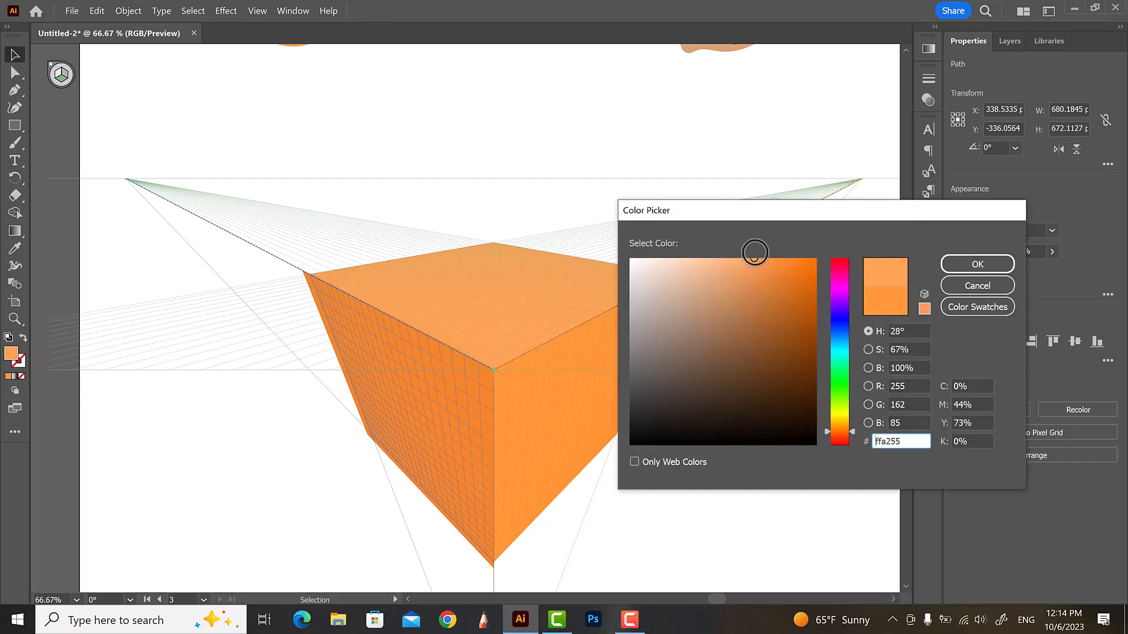
{"action": "left_click_drag", "start_coordinate": [851, 432], "coordinate": [851, 426]}
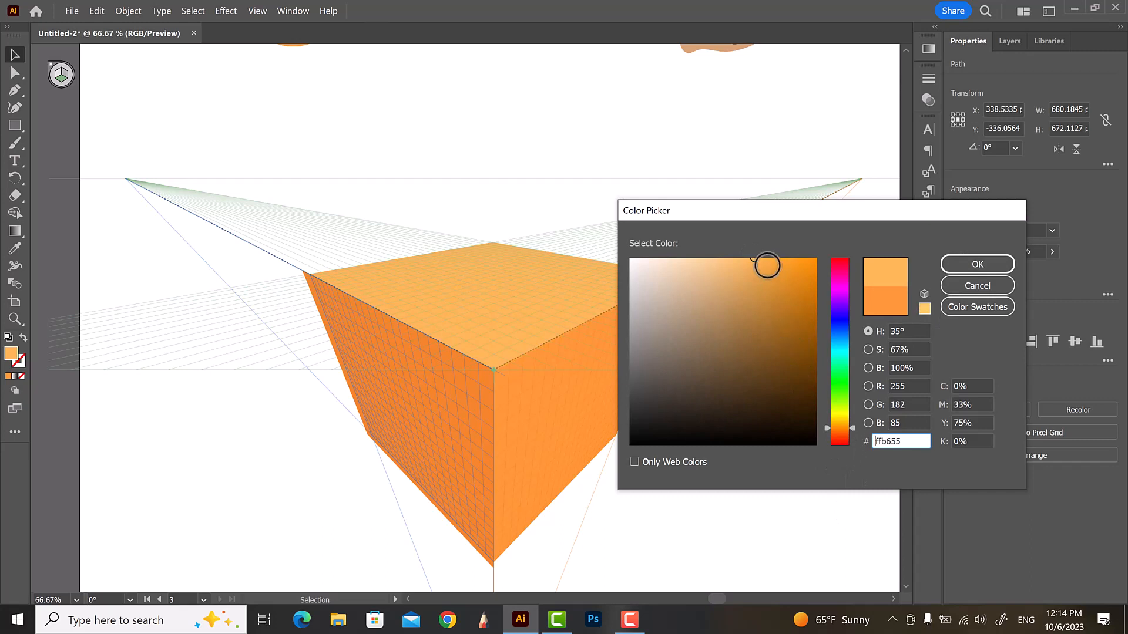
{"action": "left_click", "coordinate": [766, 265]}
{"action": "left_click", "coordinate": [947, 265]}
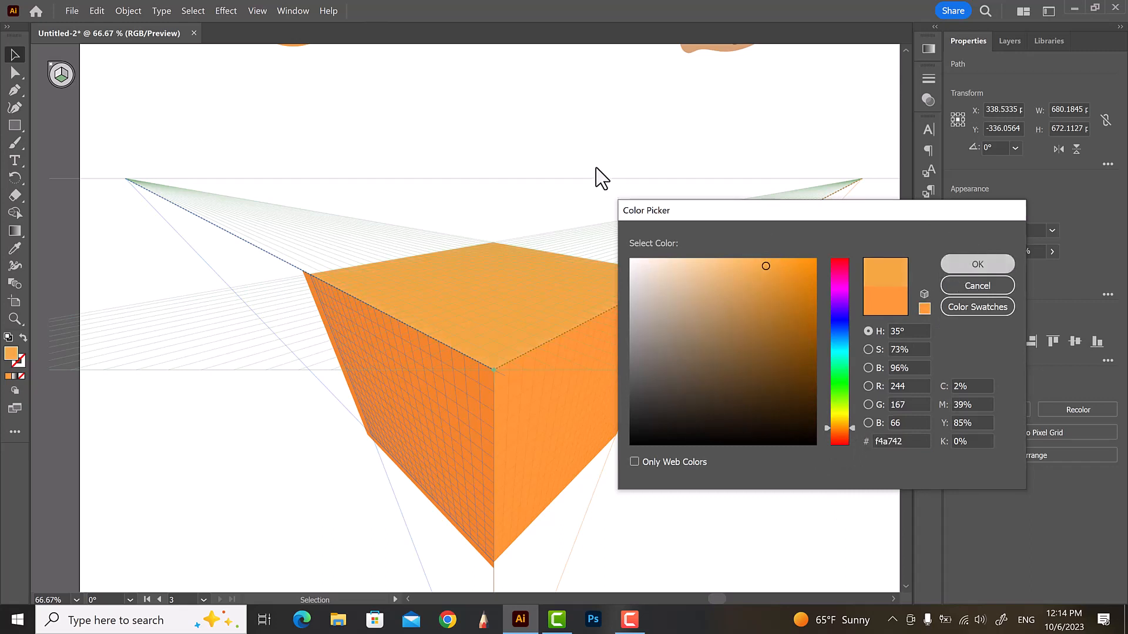
{"action": "left_click", "coordinate": [562, 179]}
Select the acorn and drag it onto the top plane with the Perspective Selection Tool
{"action": "scroll", "coordinate": [395, 383], "scroll_direction": "down", "scroll_amount": 3}
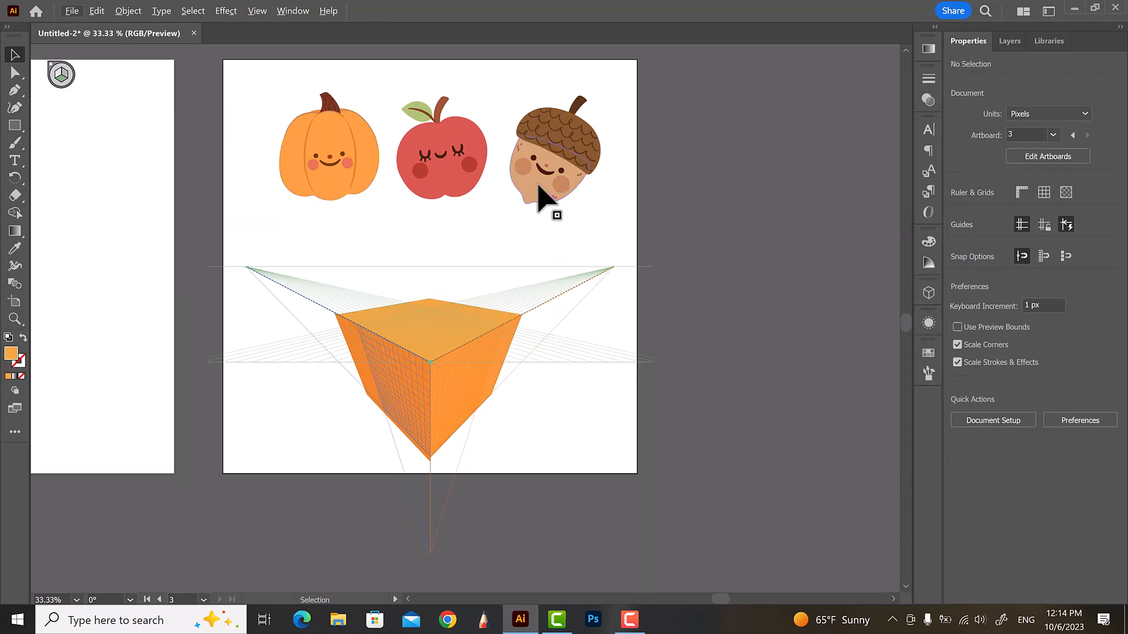
{"action": "left_click_drag", "start_coordinate": [547, 176], "coordinate": [534, 225]}
{"action": "left_click", "coordinate": [14, 432]}
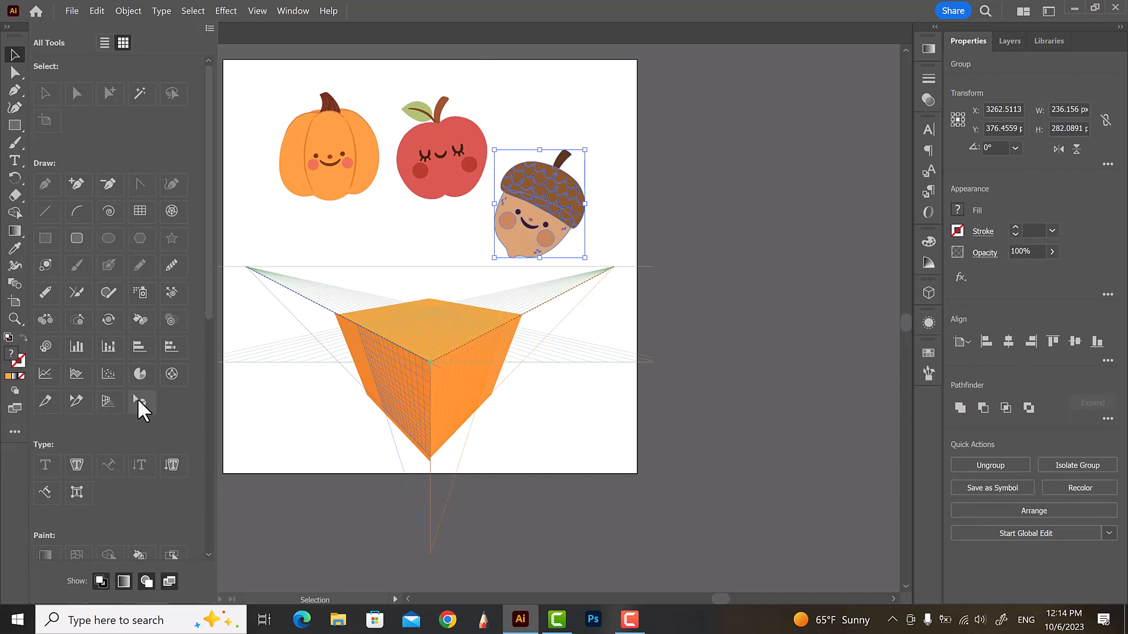
{"action": "key", "text": "shift+v"}
{"action": "left_click_drag", "start_coordinate": [564, 232], "coordinate": [446, 335]}
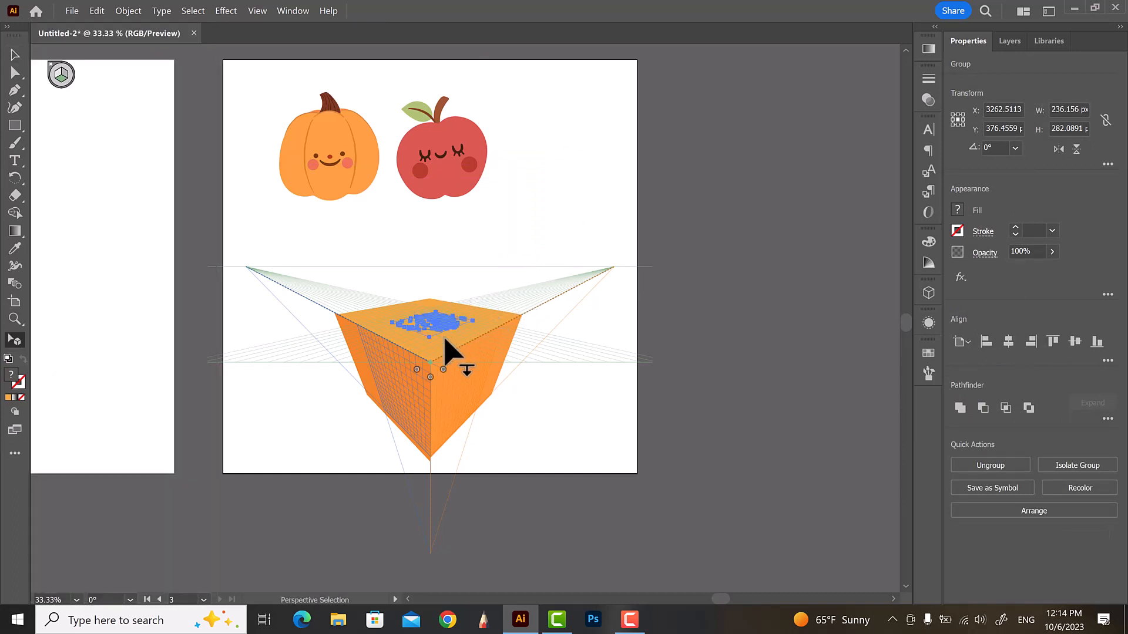
Bring the acorn in front of the top face and deselect it
{"action": "right_click", "coordinate": [447, 317]}
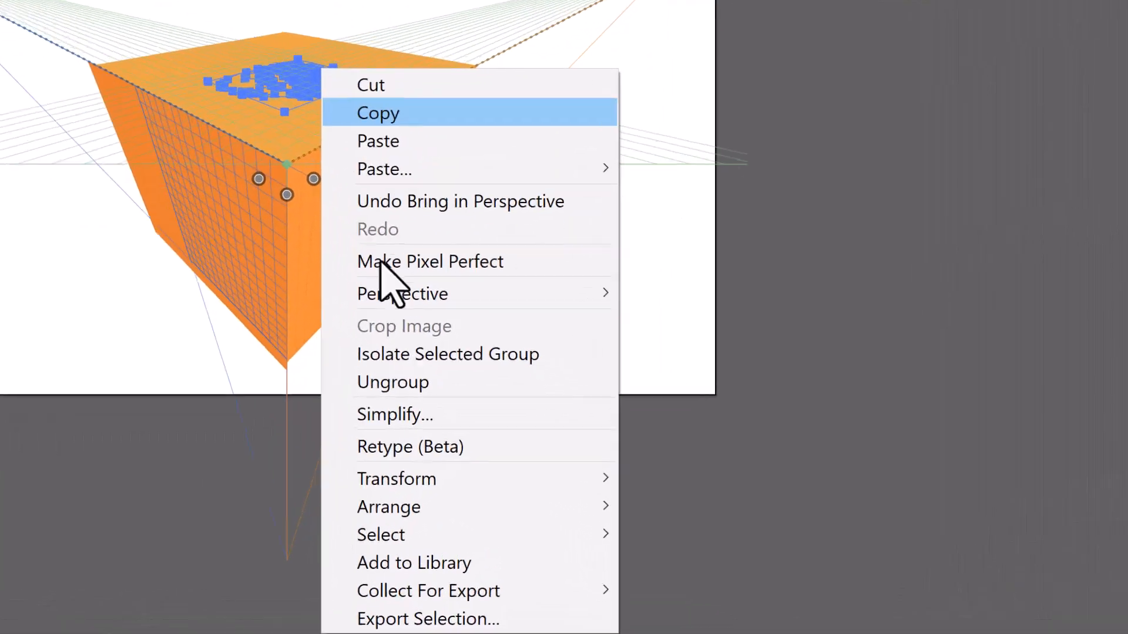
{"action": "mouse_move", "coordinate": [564, 503]}
{"action": "left_click", "coordinate": [671, 501]}
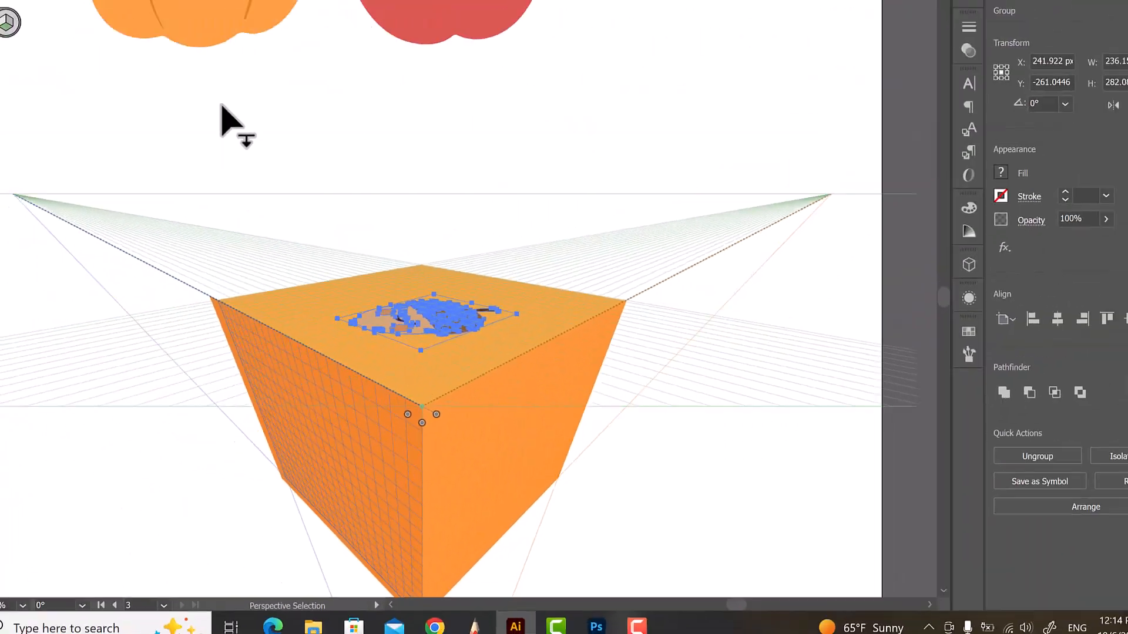
{"action": "left_click", "coordinate": [288, 163]}
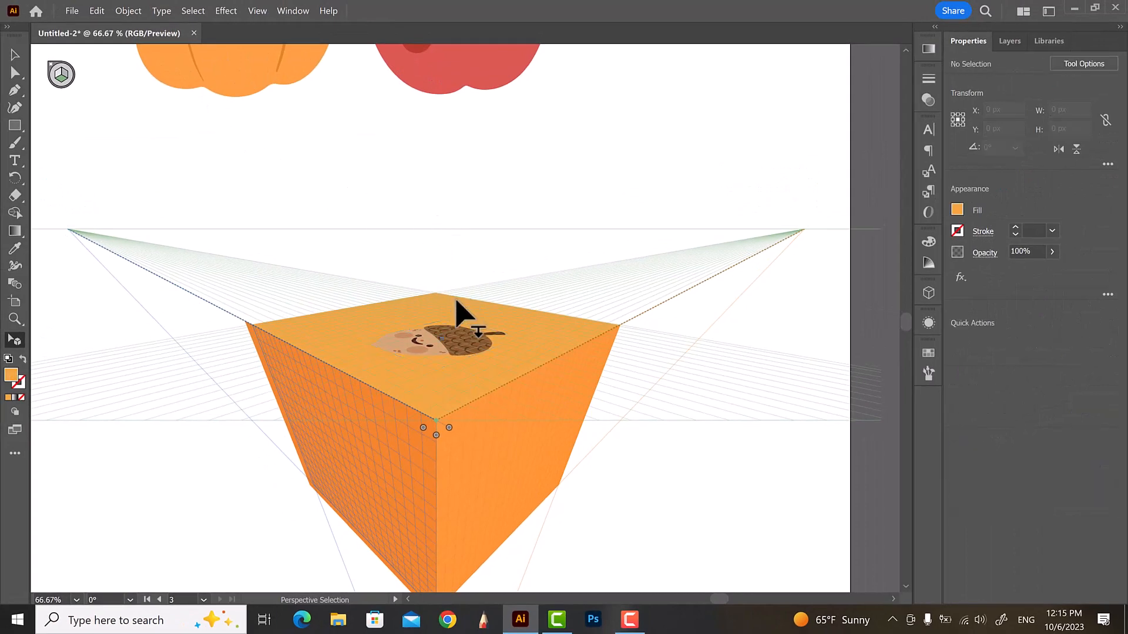
{"action": "left_click", "coordinate": [59, 75]}
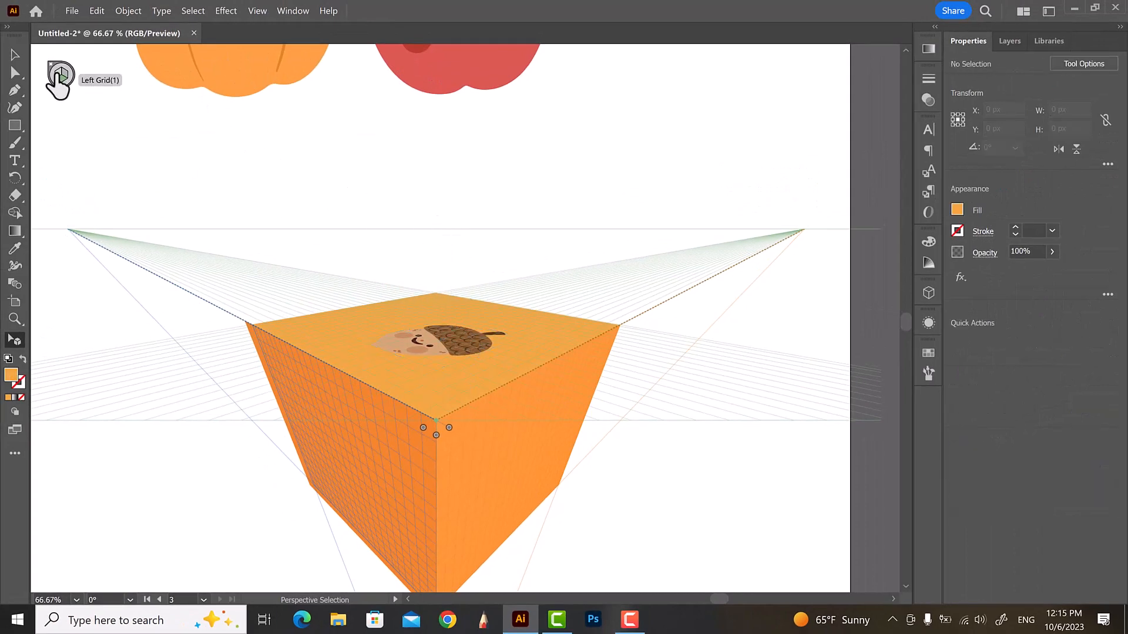
{"action": "scroll", "coordinate": [370, 267], "scroll_direction": "down", "scroll_amount": 1}
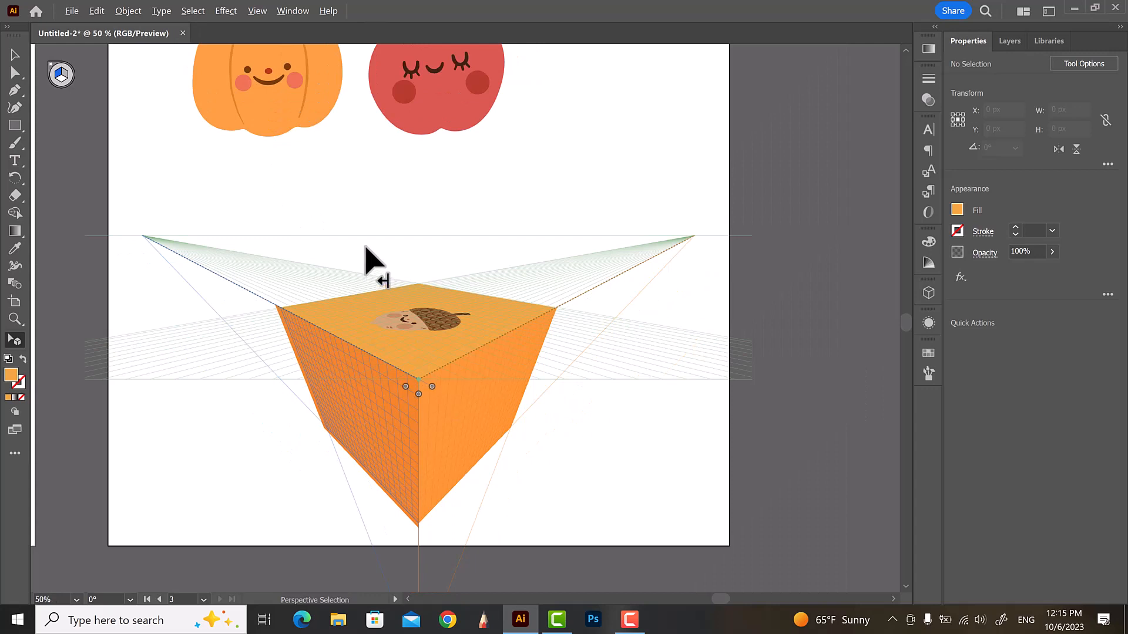
Select the apple and drag it onto the left plane of the perspective grid with the Perspective Selection Tool
{"action": "scroll", "coordinate": [369, 262], "scroll_direction": "up", "scroll_amount": 2}
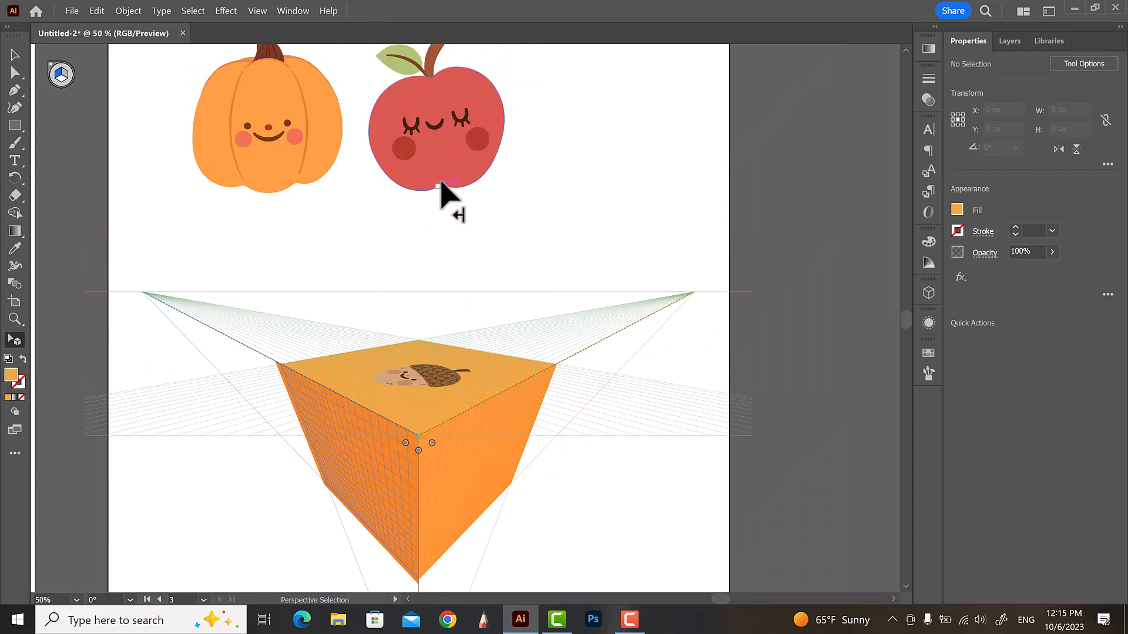
{"action": "left_click", "coordinate": [452, 149]}
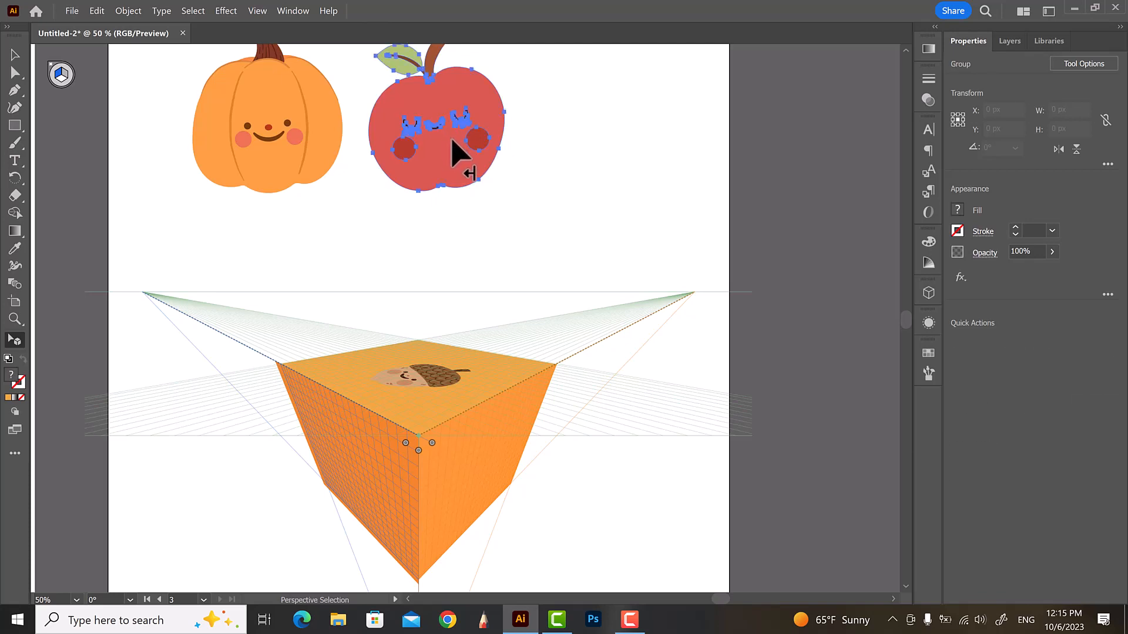
{"action": "left_click_drag", "start_coordinate": [409, 242], "coordinate": [452, 169]}
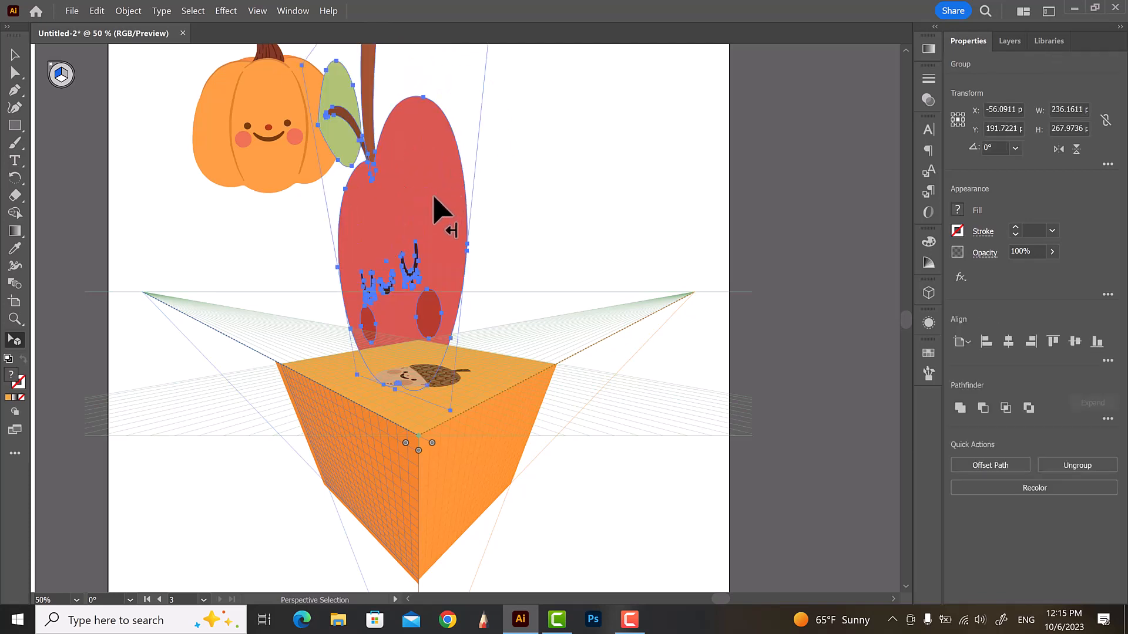
{"action": "key", "text": "ctrl+z"}
{"action": "left_click_drag", "start_coordinate": [464, 120], "coordinate": [372, 552]}
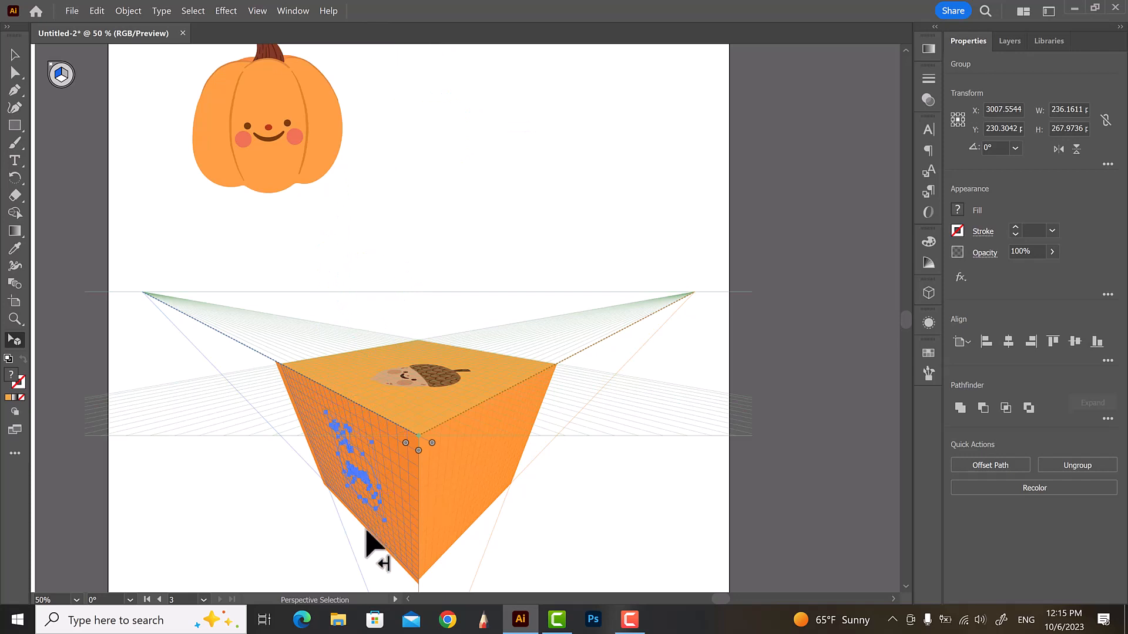
Bring the apple in front of the left face and deselect it
{"action": "right_click", "coordinate": [365, 483]}
{"action": "mouse_move", "coordinate": [452, 414]}
{"action": "left_click", "coordinate": [537, 420]}
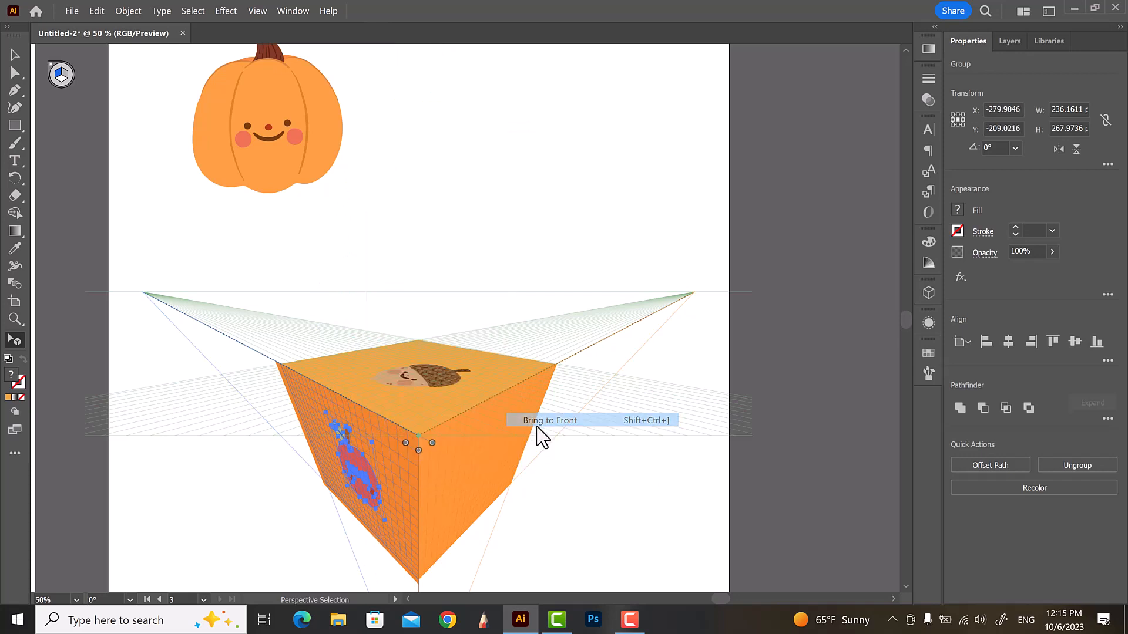
{"action": "left_click", "coordinate": [456, 220]}
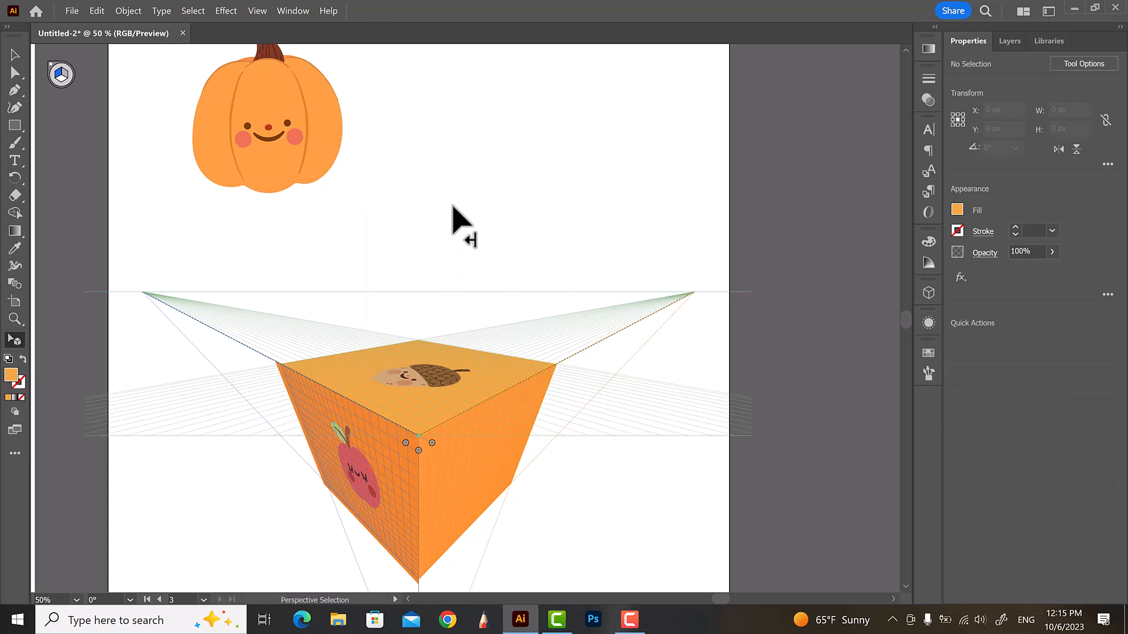
Switch to the right plane and drag the pumpkin onto the right face of the cube
{"action": "left_click", "coordinate": [65, 73]}
{"action": "left_click", "coordinate": [301, 147]}
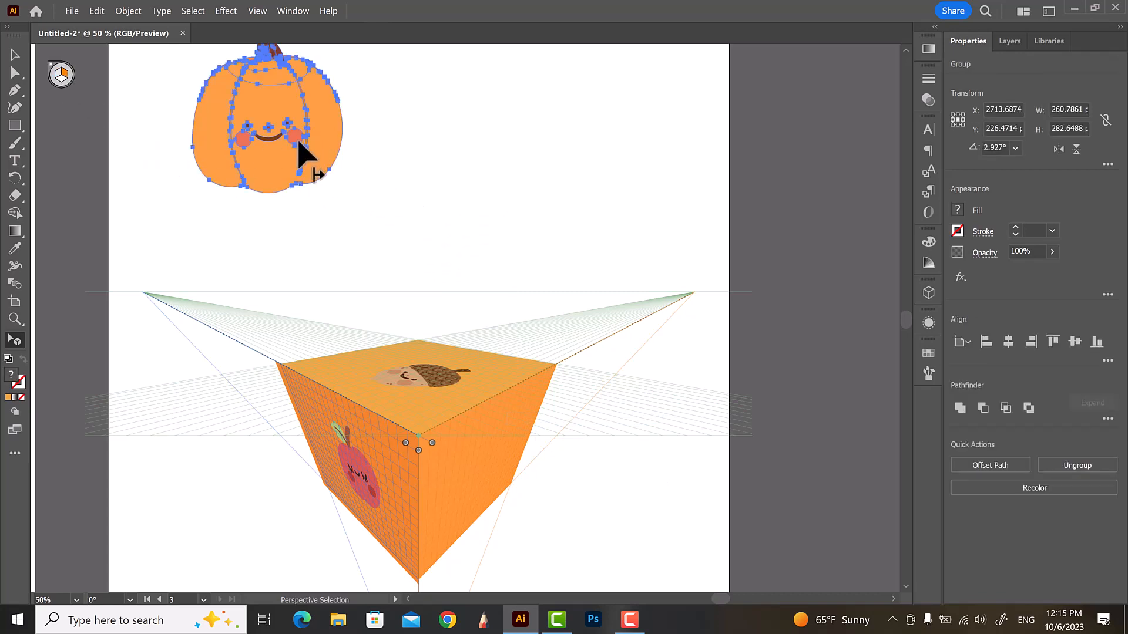
{"action": "left_click_drag", "start_coordinate": [364, 257], "coordinate": [516, 471]}
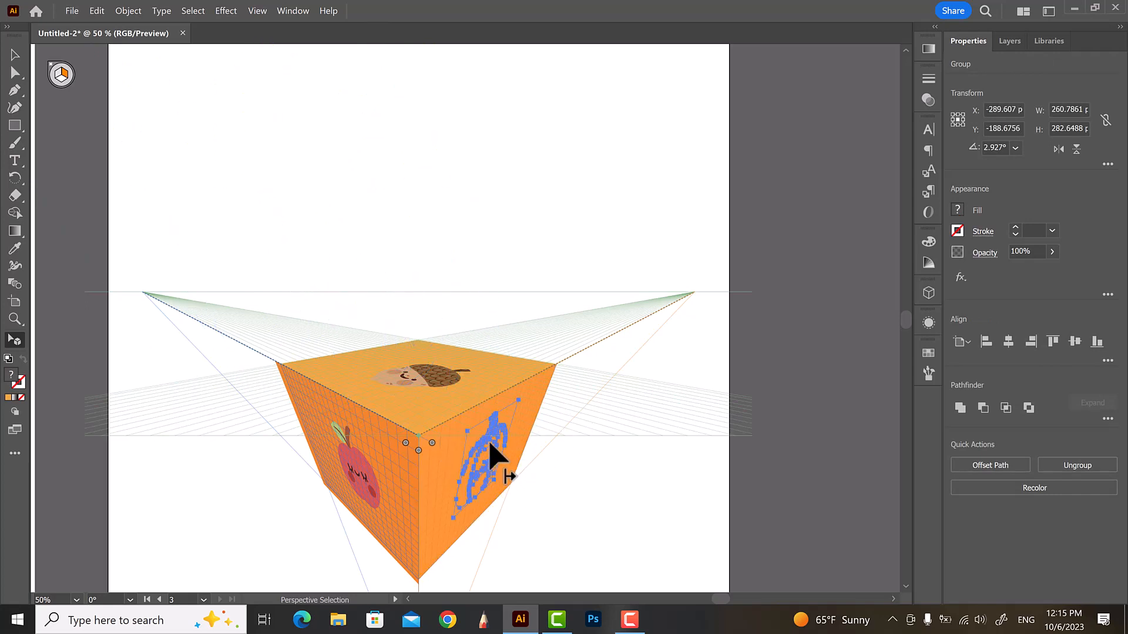
Bring the pumpkin in front of the right face and deselect it
{"action": "right_click", "coordinate": [496, 466]}
{"action": "mouse_move", "coordinate": [572, 382]}
{"action": "left_click", "coordinate": [651, 384]}
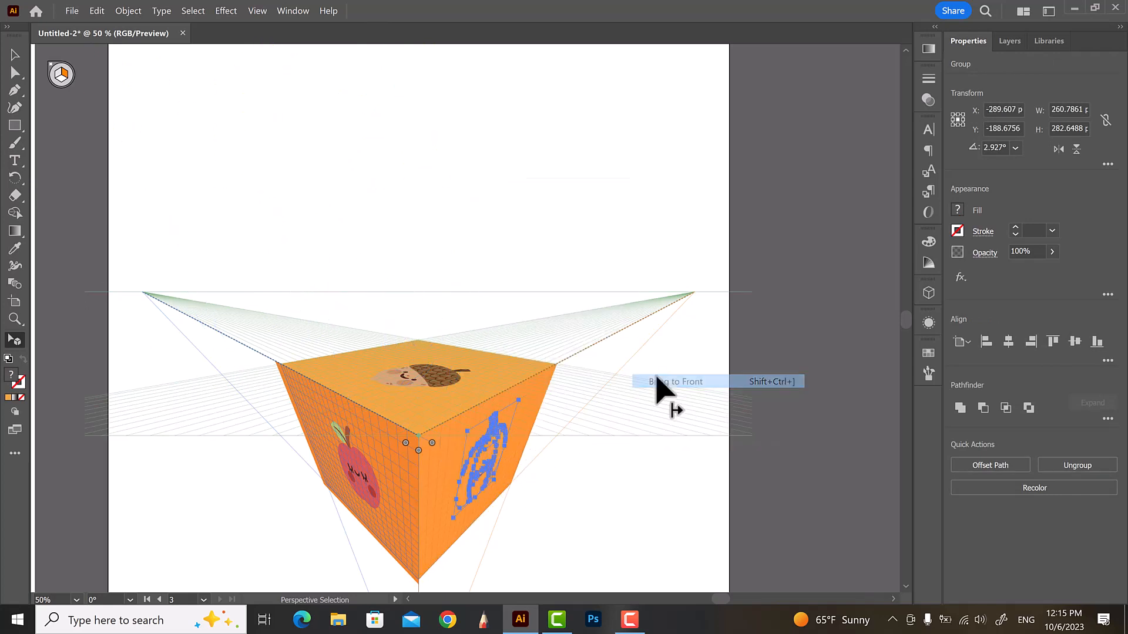
{"action": "left_click", "coordinate": [561, 248]}
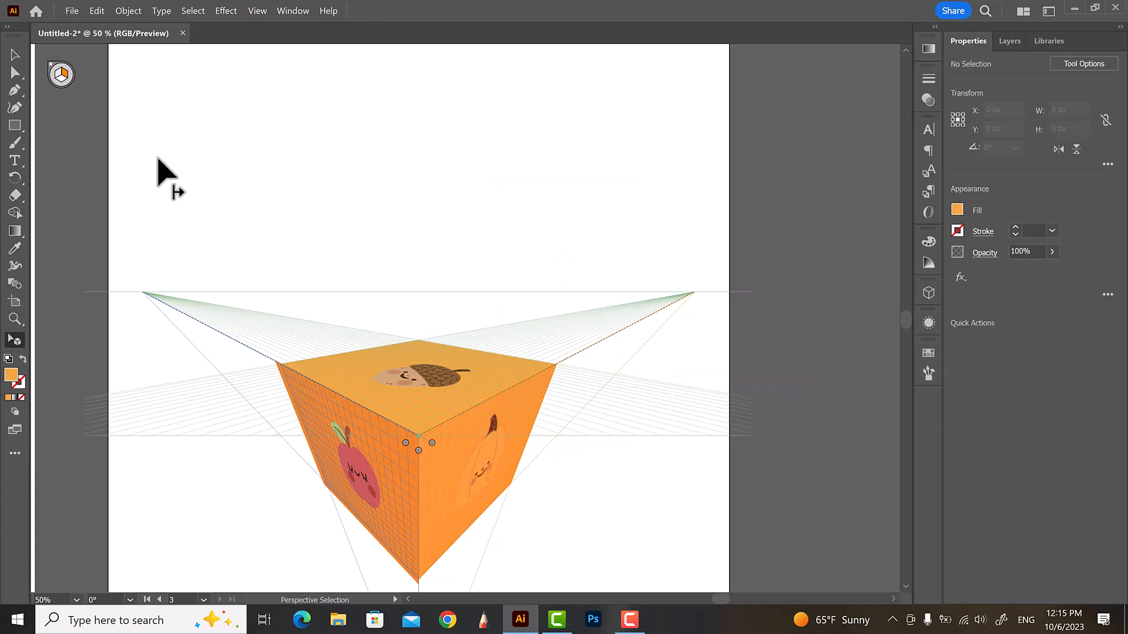
Hide the perspective grid
{"action": "left_click", "coordinate": [56, 74]}
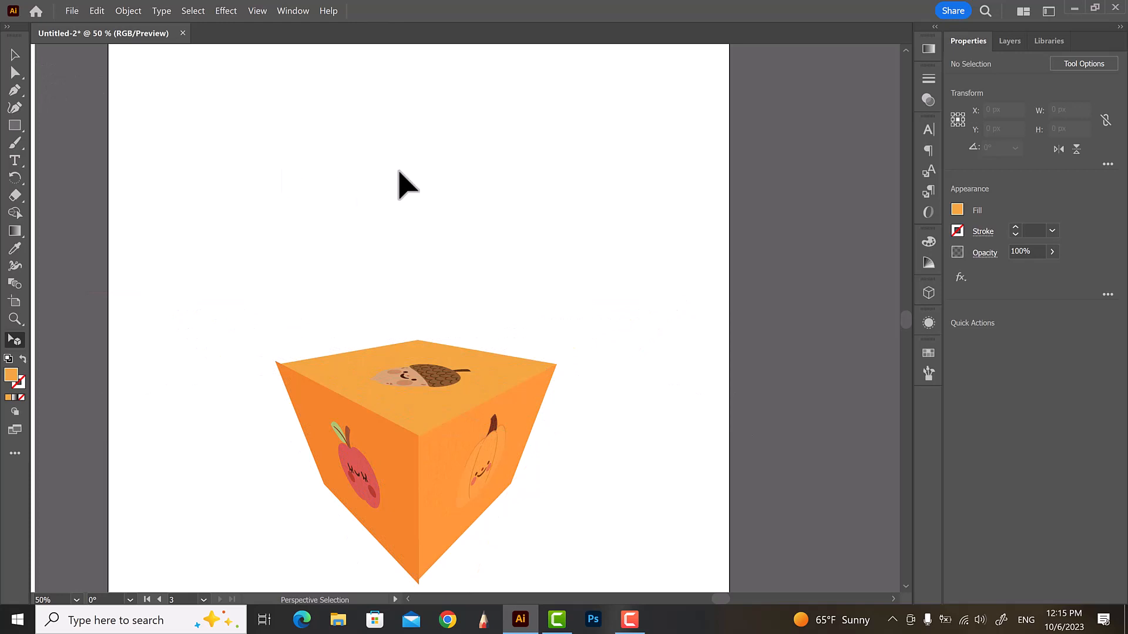
{"action": "key", "text": "ctrl+minus"}
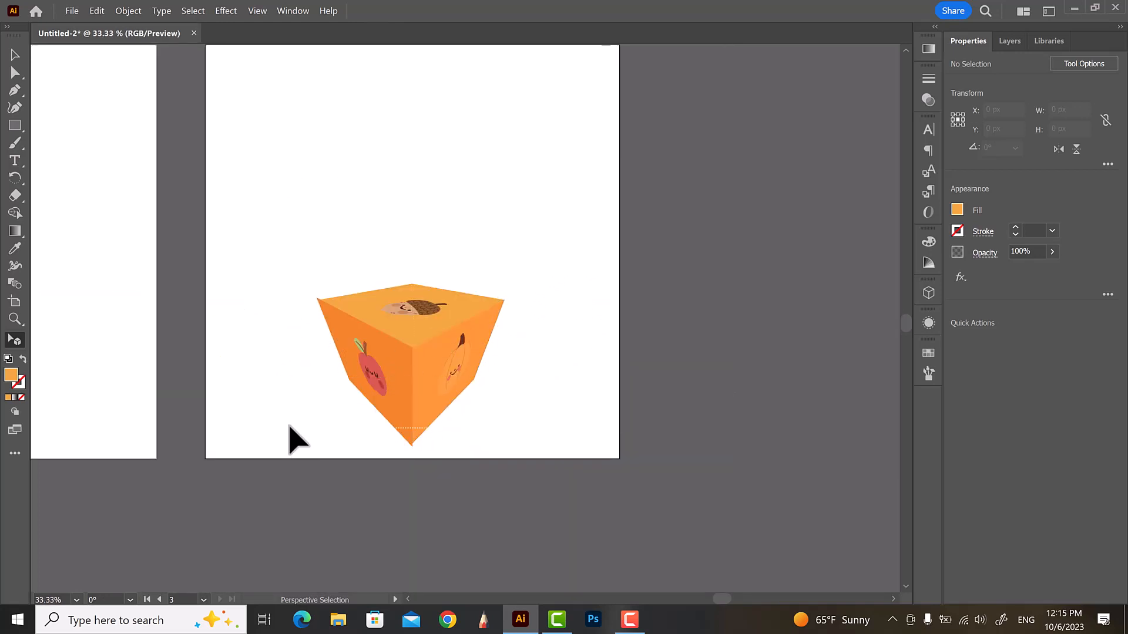
{"action": "key", "text": "ctrl+a"}
{"action": "left_click_drag", "start_coordinate": [413, 371], "coordinate": [425, 270]}
{"action": "key", "text": "ctrl+z"}
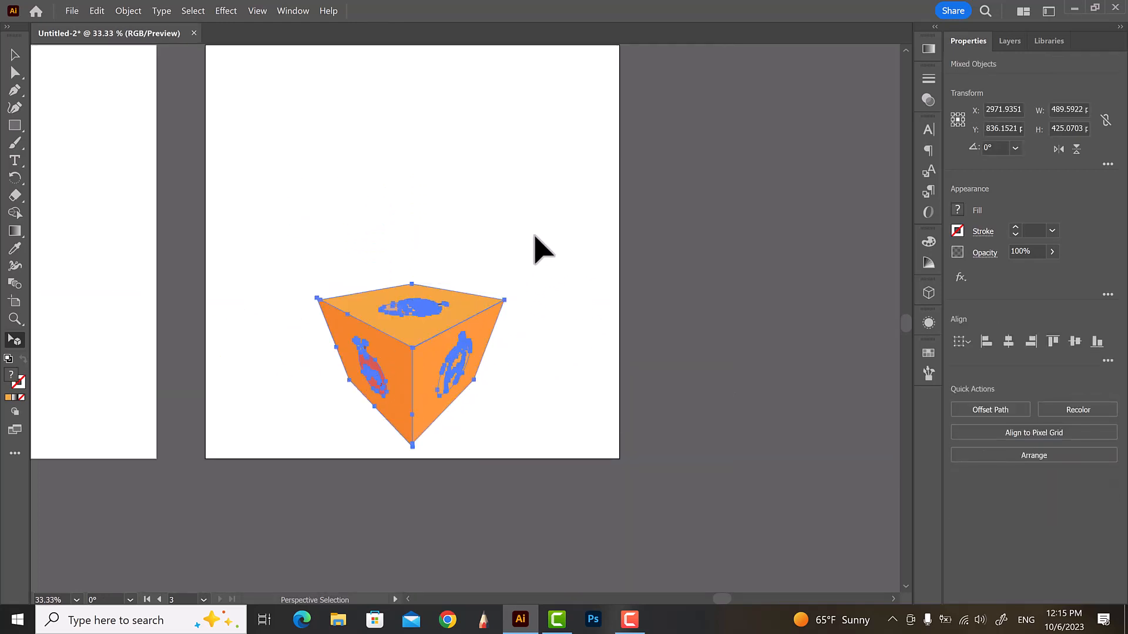
{"action": "left_click", "coordinate": [542, 250]}
Select all artwork with the Selection Tool, move the cube up on the artboard, and deselect it
{"action": "key", "text": "ctrl+a"}
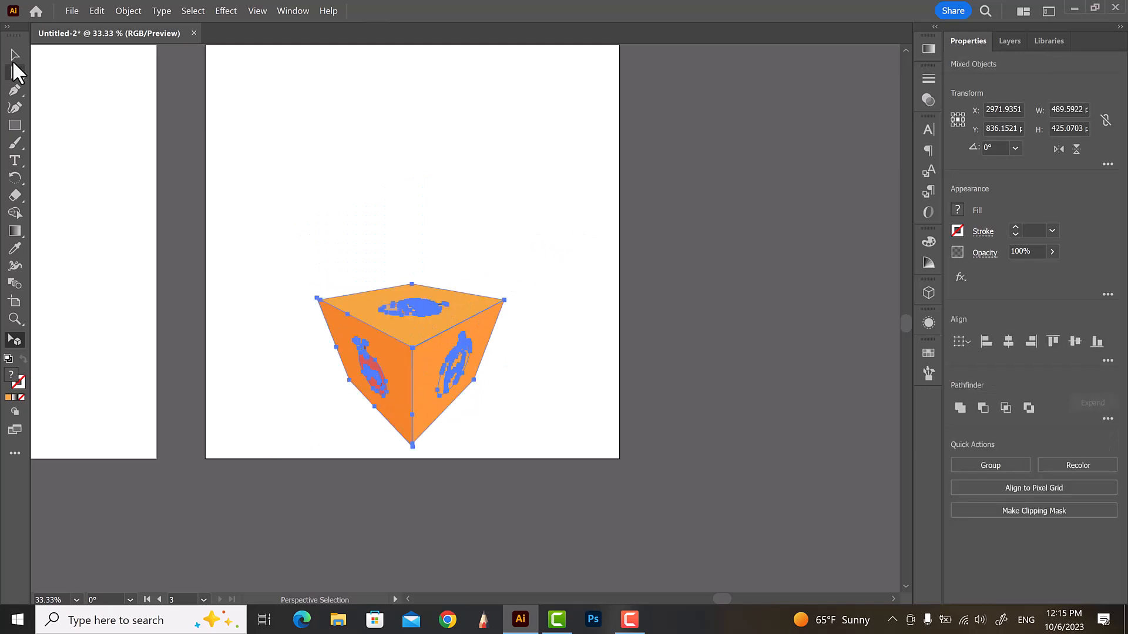
{"action": "left_click", "coordinate": [14, 56]}
{"action": "left_click_drag", "start_coordinate": [413, 353], "coordinate": [413, 197]}
{"action": "left_click", "coordinate": [520, 393]}
Select the left face and move its bottom anchor point up to meet the right face's bottom corner with the Curvature Tool
{"action": "scroll", "coordinate": [386, 144], "scroll_direction": "up", "scroll_amount": 2}
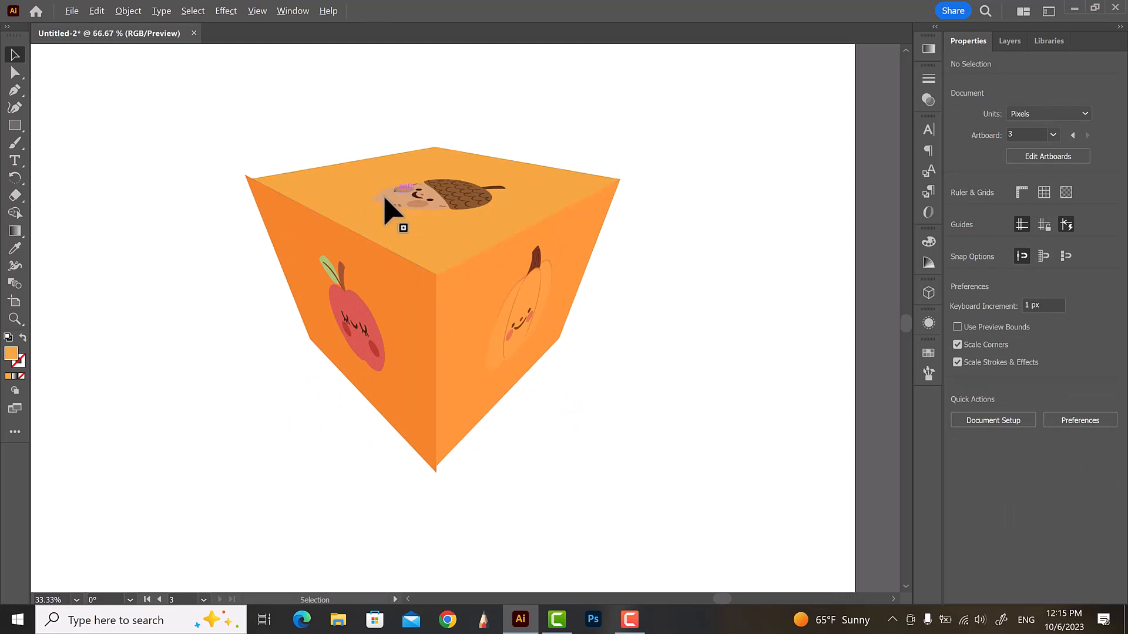
{"action": "scroll", "coordinate": [247, 183], "scroll_direction": "up", "scroll_amount": 2}
{"action": "scroll", "coordinate": [247, 183], "scroll_direction": "up", "scroll_amount": 2}
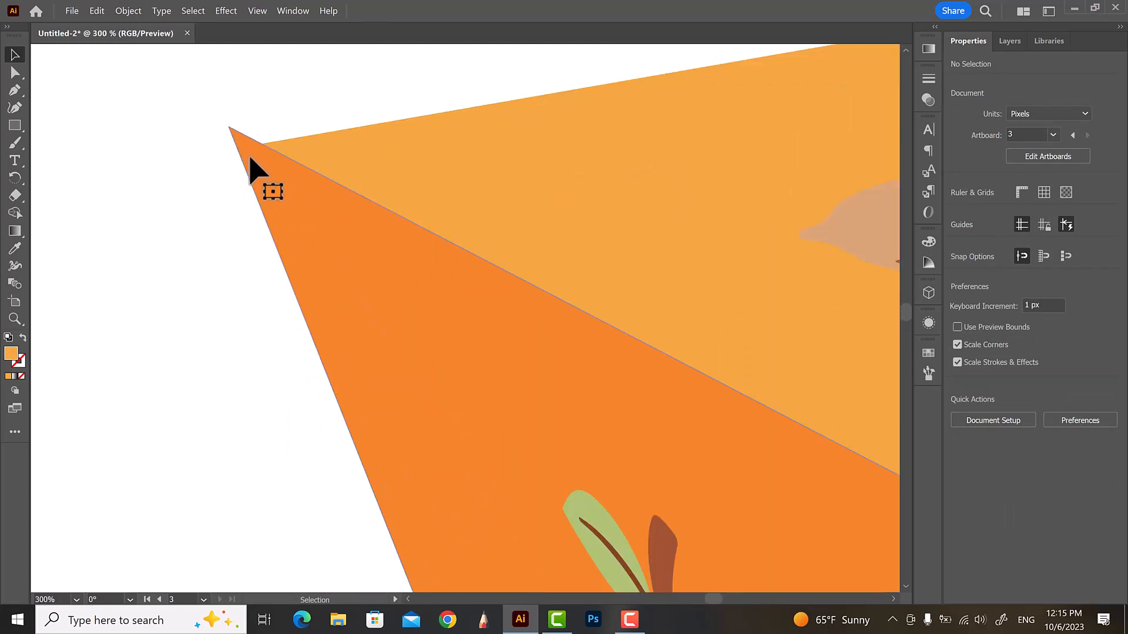
{"action": "left_click", "coordinate": [233, 147]}
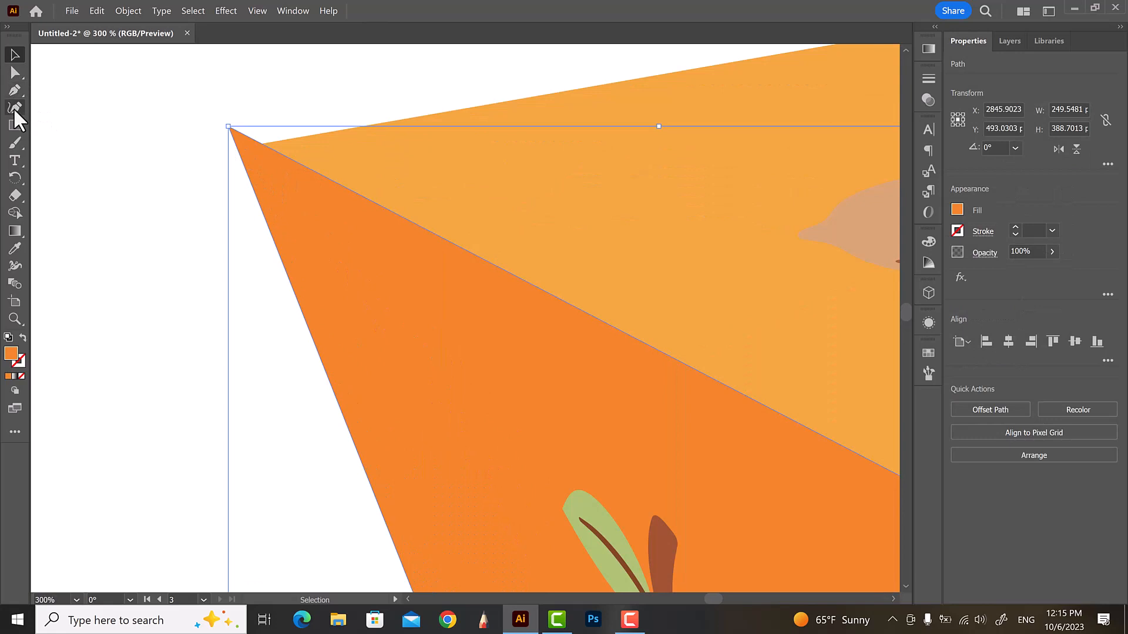
{"action": "left_click", "coordinate": [14, 109]}
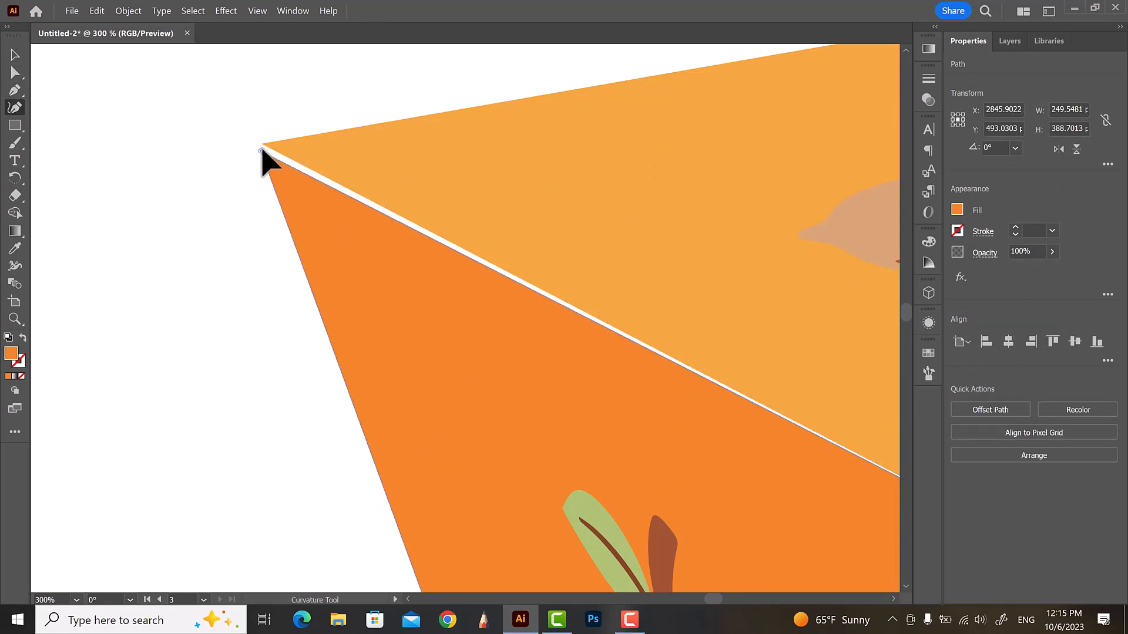
{"action": "scroll", "coordinate": [196, 164], "scroll_direction": "down", "scroll_amount": 2}
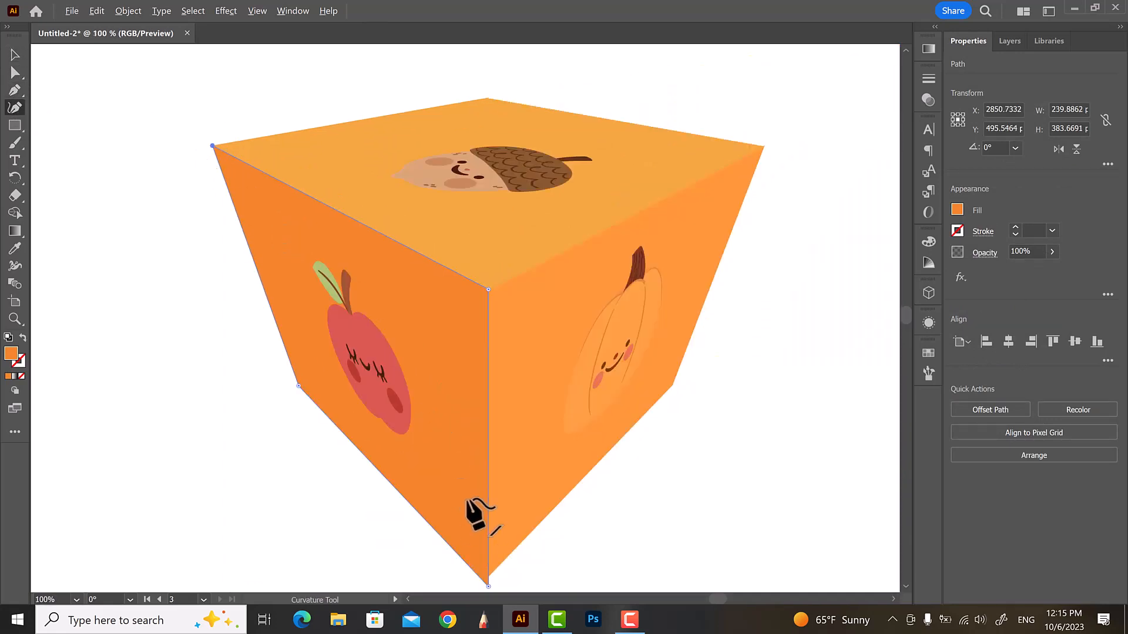
{"action": "scroll", "coordinate": [422, 322], "scroll_direction": "down", "scroll_amount": 2}
{"action": "scroll", "coordinate": [459, 463], "scroll_direction": "up", "scroll_amount": 4}
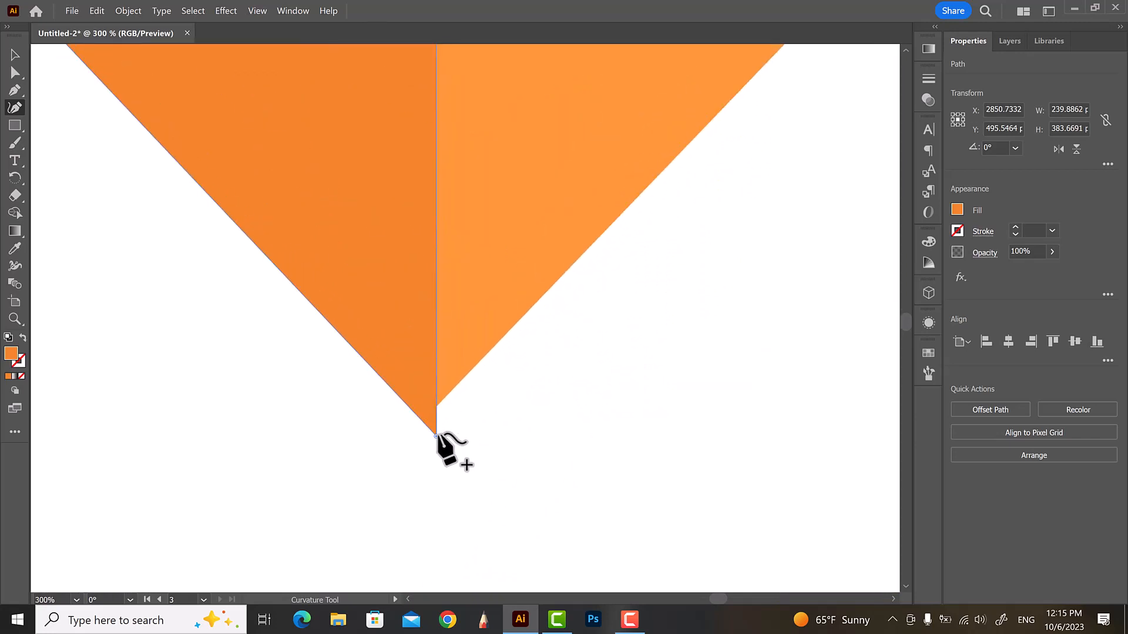
{"action": "left_click_drag", "start_coordinate": [433, 425], "coordinate": [436, 406]}
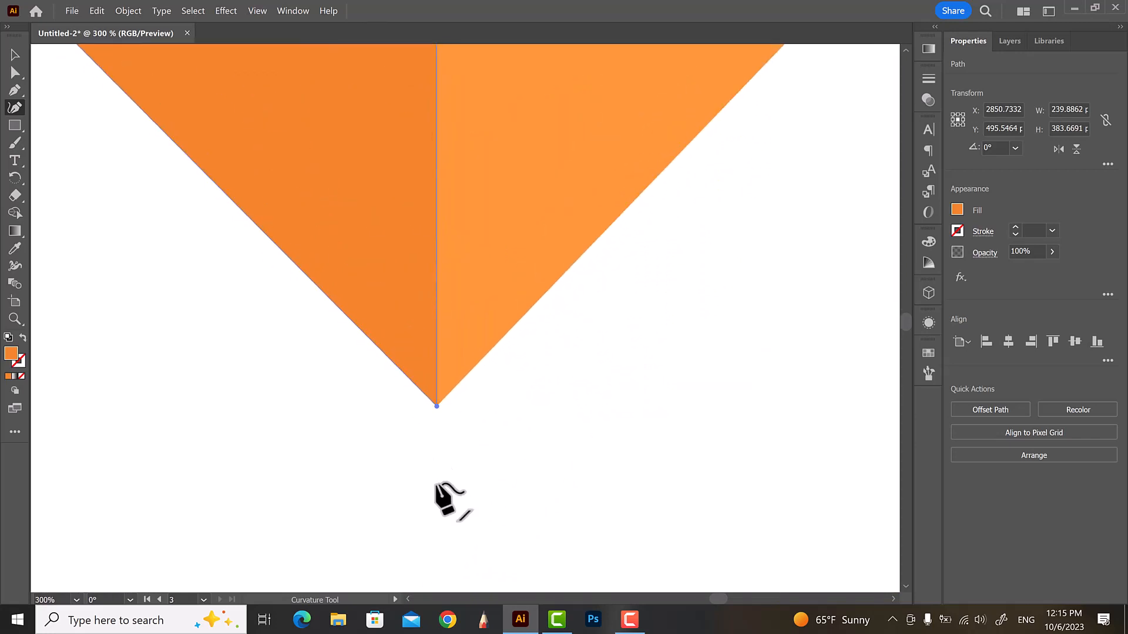
{"action": "scroll", "coordinate": [436, 481], "scroll_direction": "down", "scroll_amount": 3}
{"action": "scroll", "coordinate": [452, 470], "scroll_direction": "up", "scroll_amount": 2}
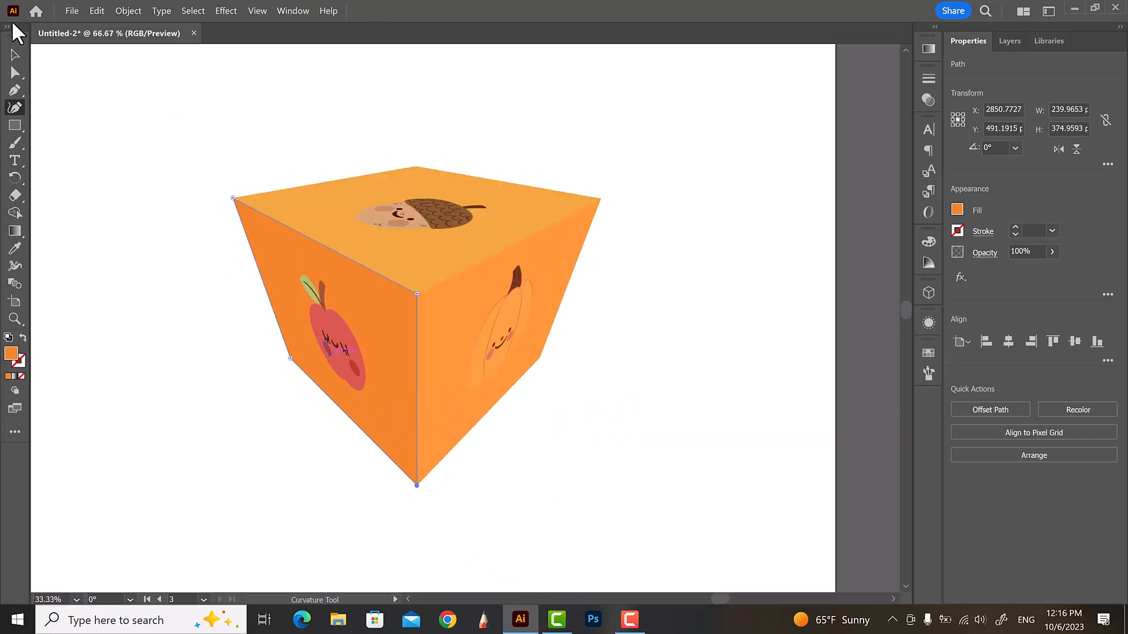
{"action": "left_click", "coordinate": [14, 59]}
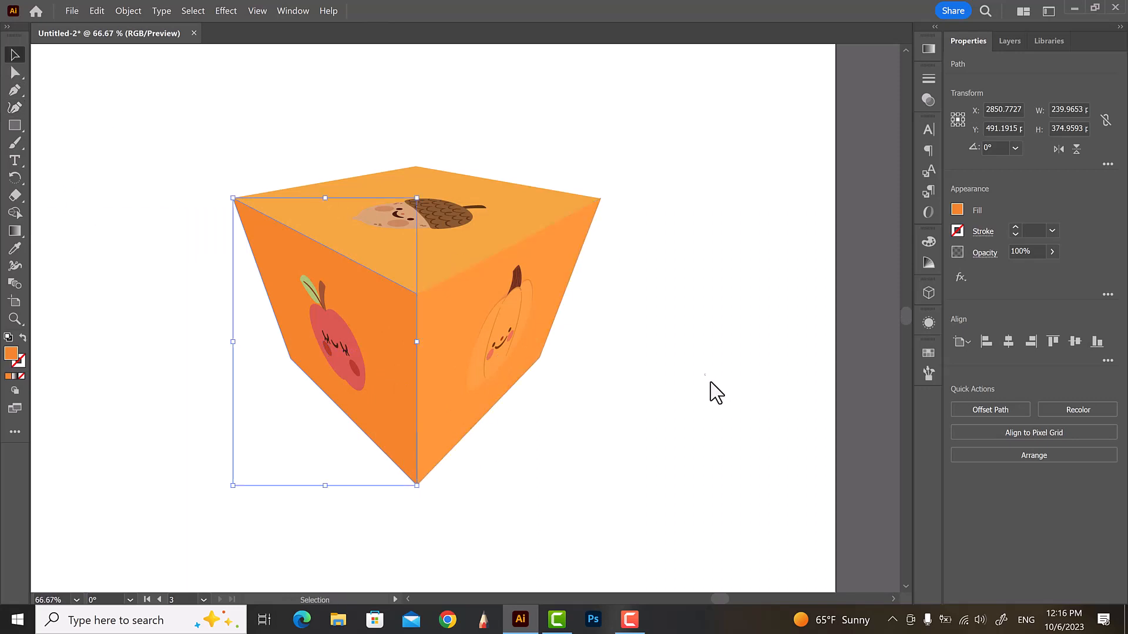
{"action": "left_click", "coordinate": [718, 393]}
{"action": "scroll", "coordinate": [724, 396], "scroll_direction": "down", "scroll_amount": 3}
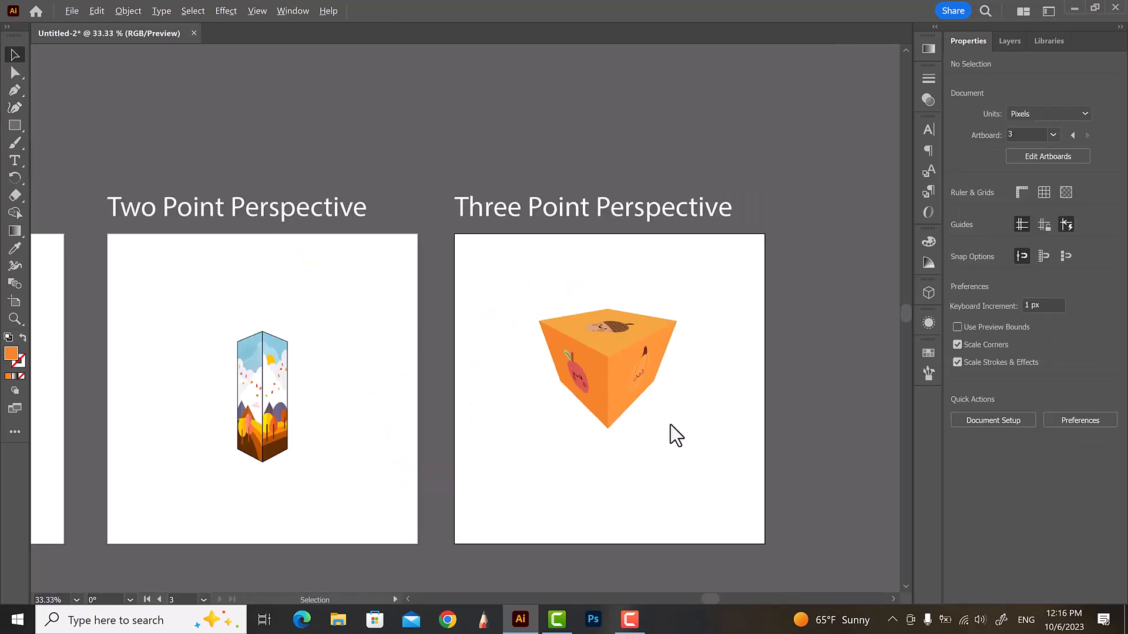
{"action": "scroll", "coordinate": [675, 383], "scroll_direction": "down", "scroll_amount": 1}
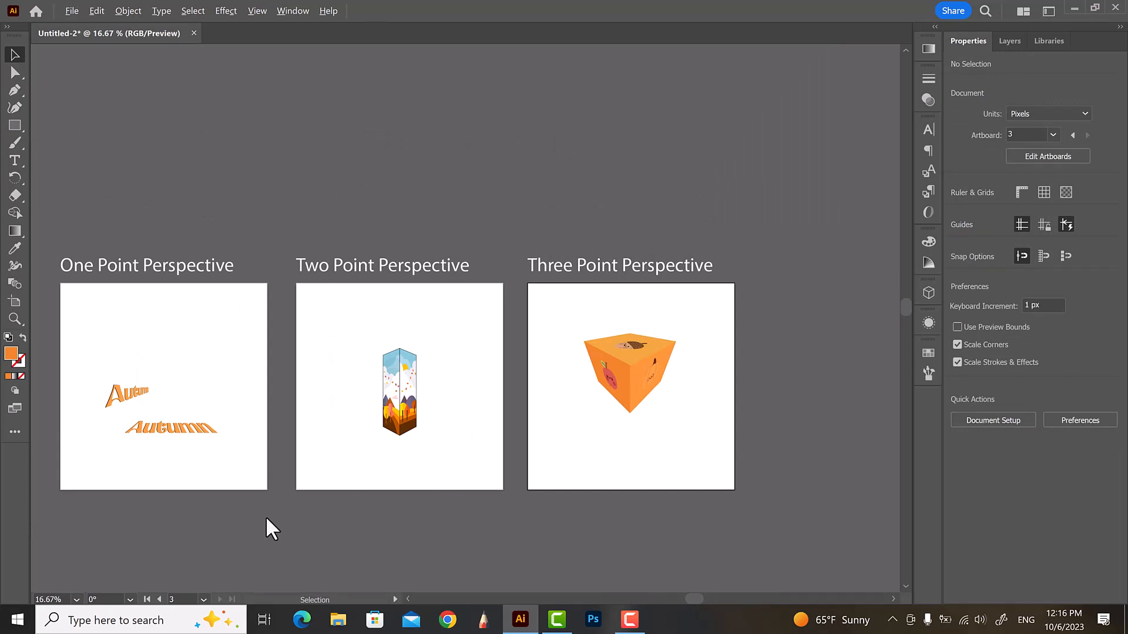
{"action": "scroll", "coordinate": [225, 493], "scroll_direction": "up", "scroll_amount": 1}
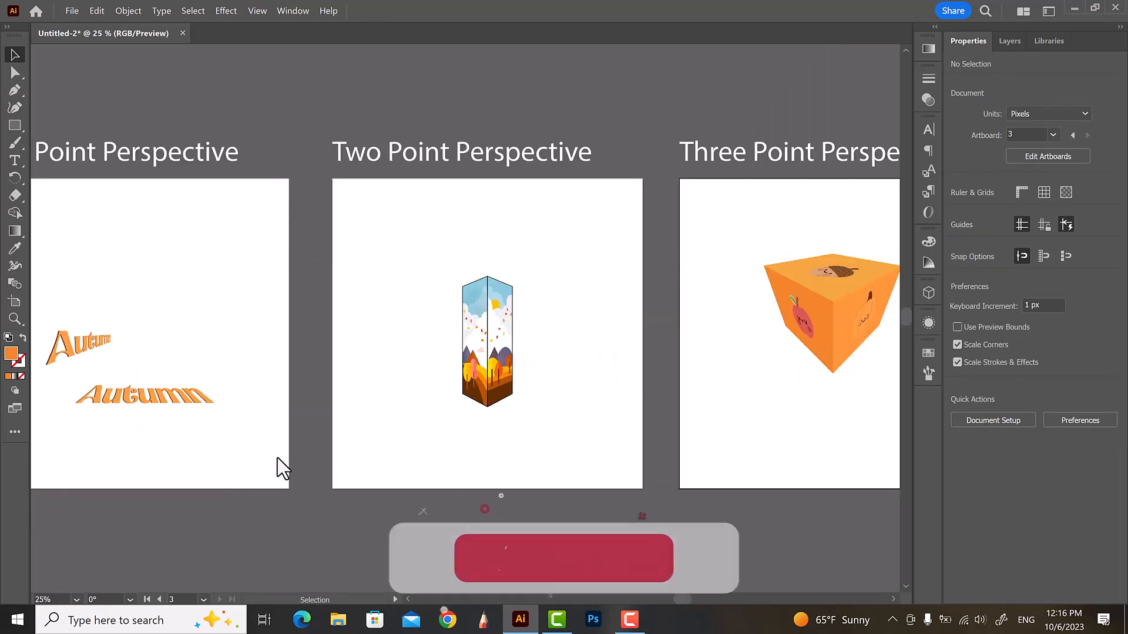